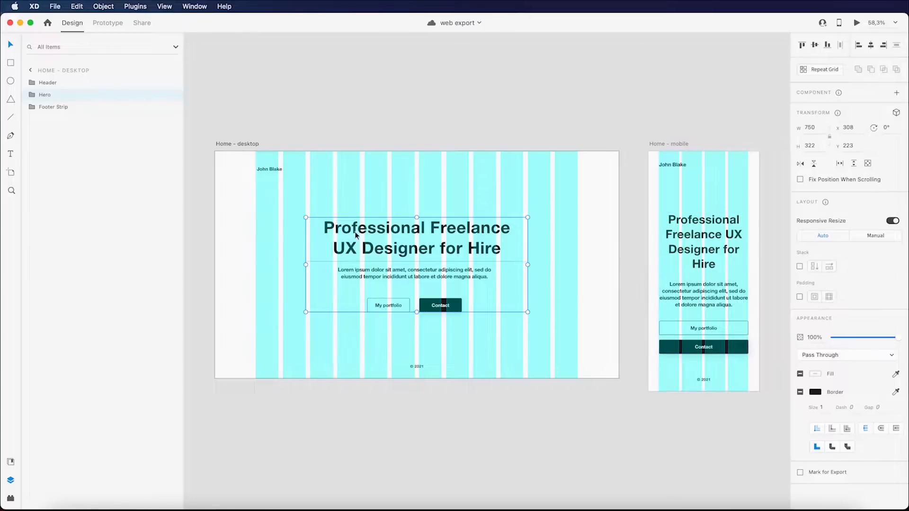
Step: Select the Hero group on the mobile artboard and open the Plugins menu
{"action": "left_click", "coordinate": [705, 258]}
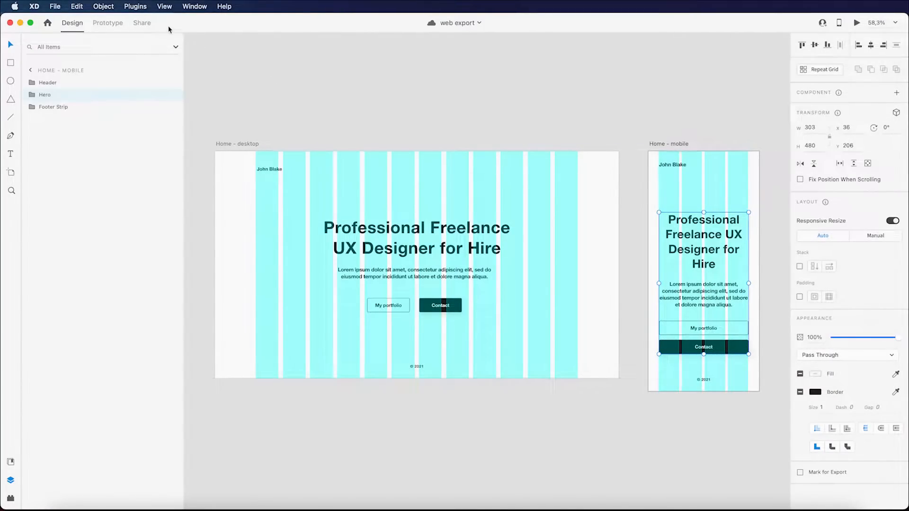
{"action": "left_click", "coordinate": [146, 6]}
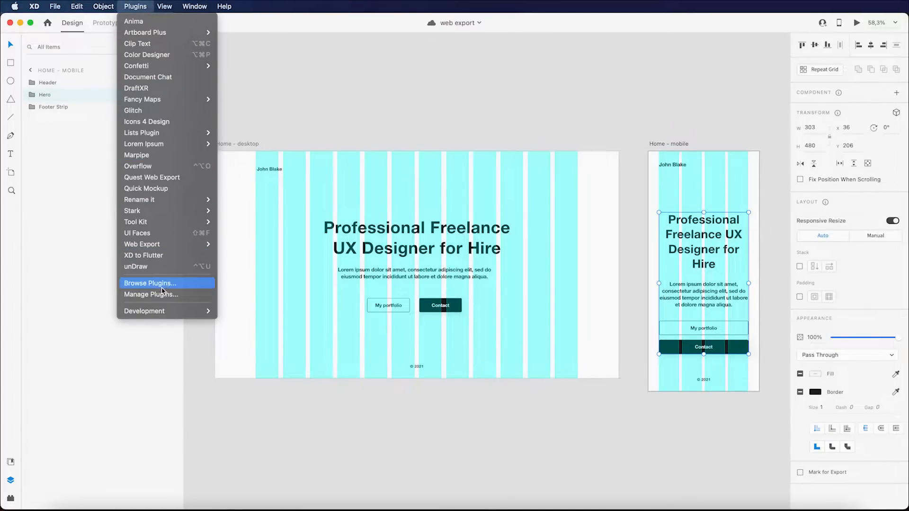
Step: Search the plugin catalogue for 'web export', confirm Web Export 6.2.1 is installed, and close it
{"action": "left_click", "coordinate": [162, 286]}
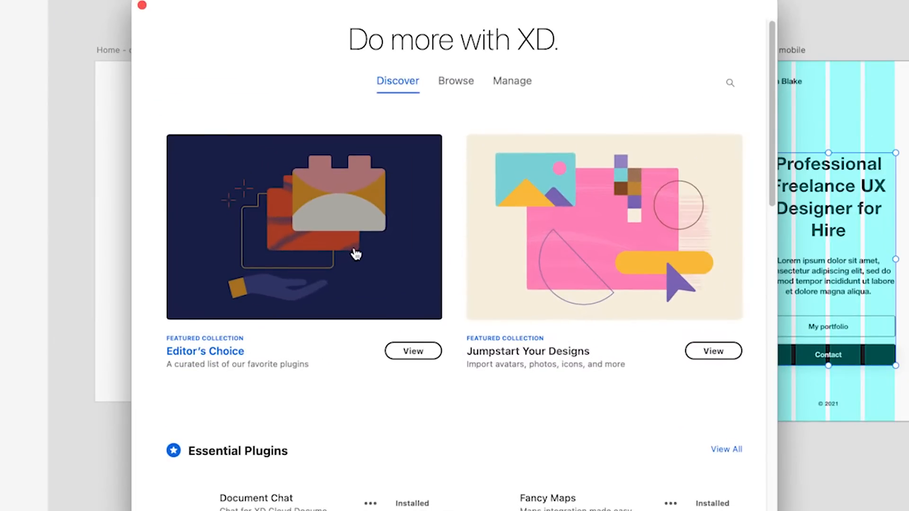
{"action": "left_click", "coordinate": [738, 83]}
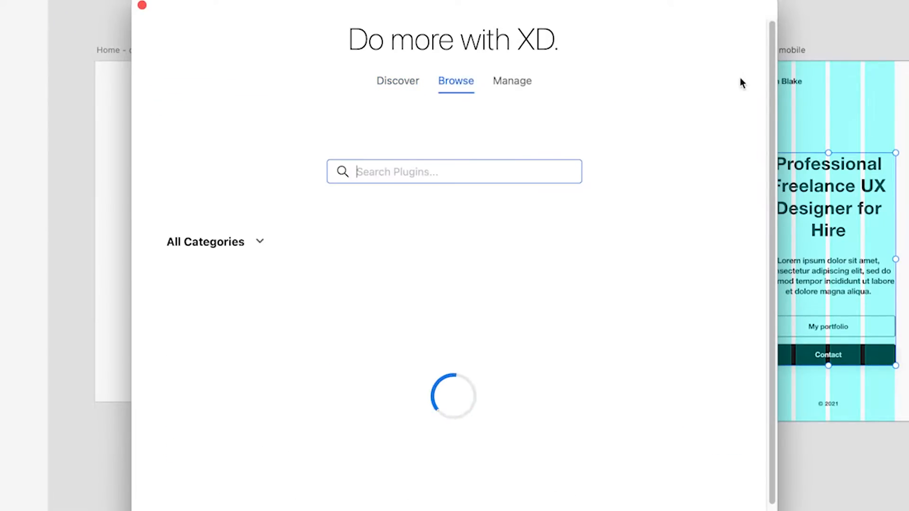
{"action": "type", "text": "web"}
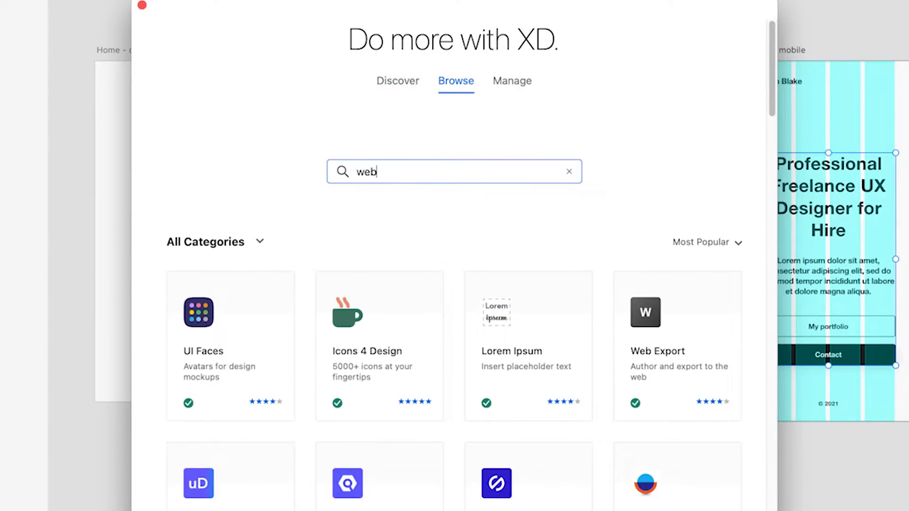
{"action": "type", "text": " export"}
{"action": "key", "text": "Return"}
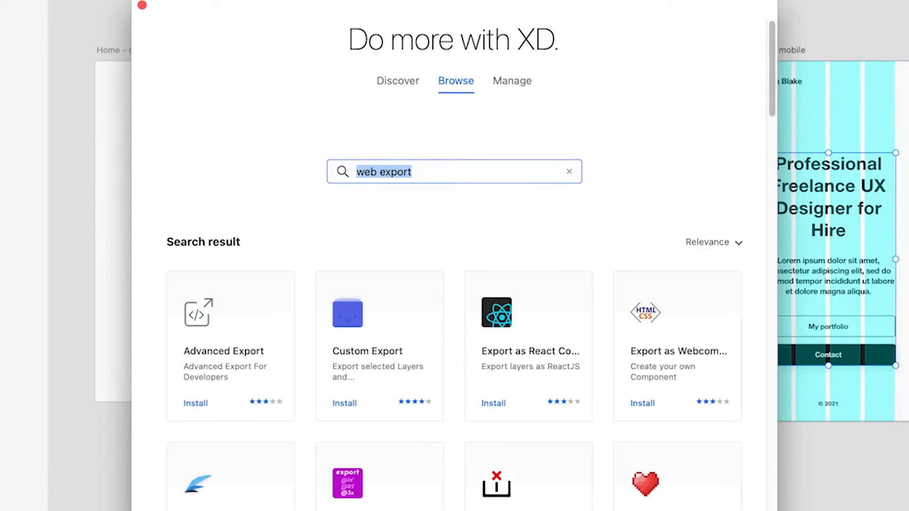
{"action": "scroll", "coordinate": [734, 86], "scroll_direction": "down", "scroll_amount": 3}
{"action": "scroll", "coordinate": [651, 112], "scroll_direction": "down", "scroll_amount": 8}
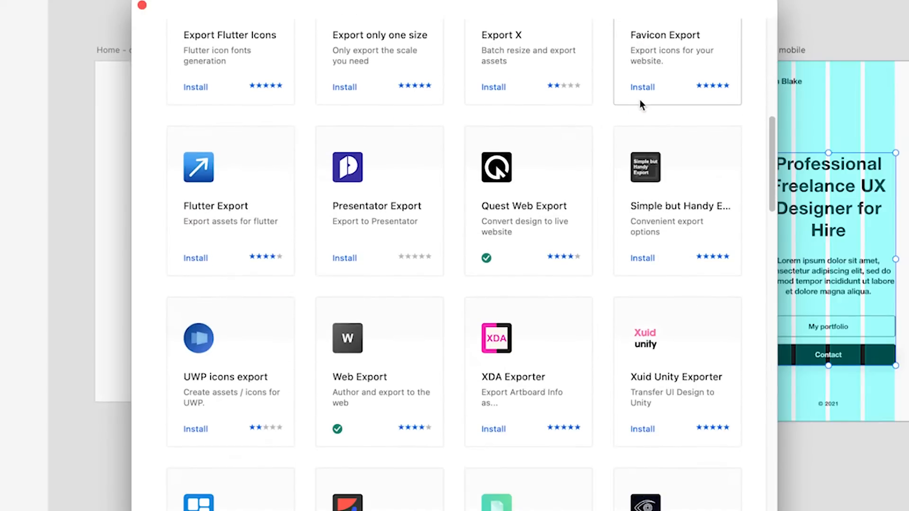
{"action": "left_click", "coordinate": [365, 352]}
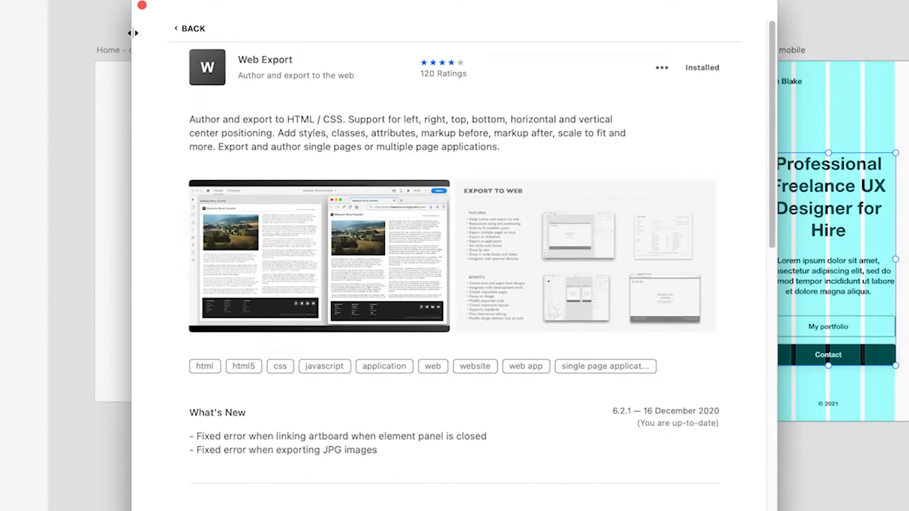
{"action": "left_click", "coordinate": [141, 6]}
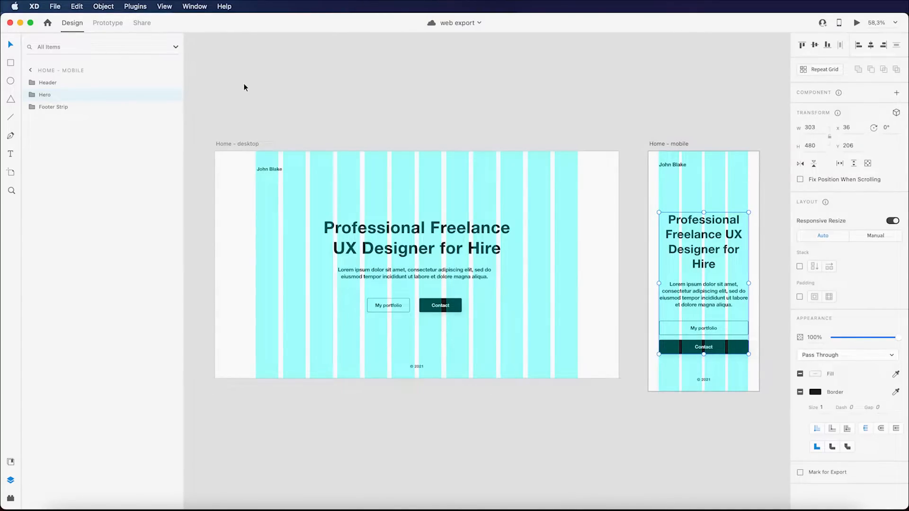
Step: Expand Web Export in the Plugins panel and select the desktop hero's Contact button
{"action": "left_click", "coordinate": [11, 498]}
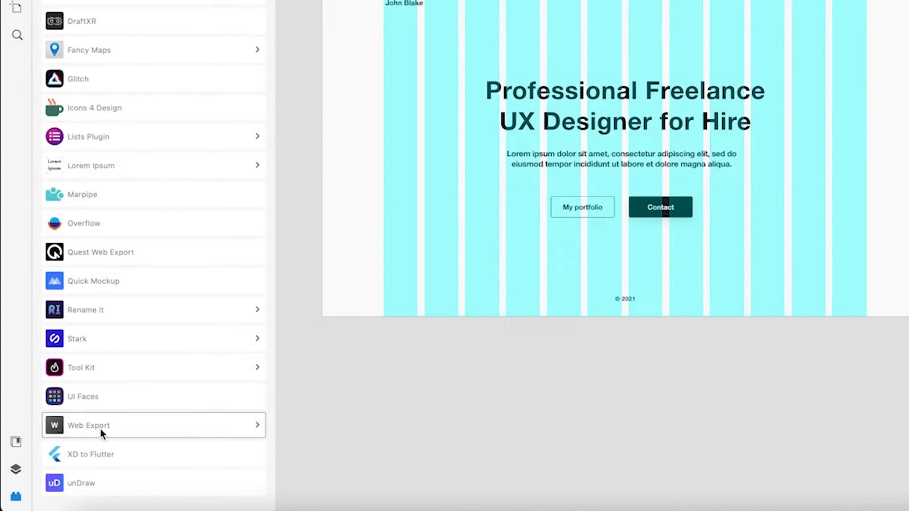
{"action": "left_click", "coordinate": [101, 429]}
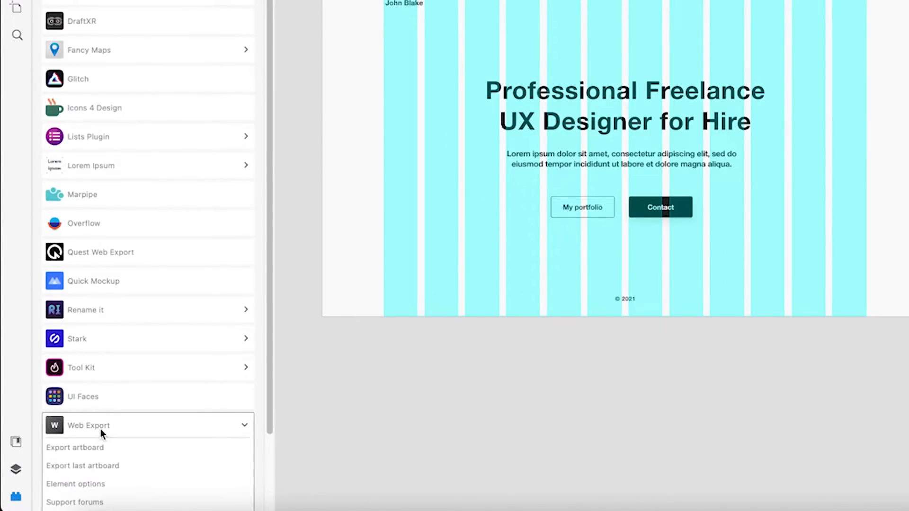
{"action": "scroll", "coordinate": [113, 422], "scroll_direction": "down", "scroll_amount": 3}
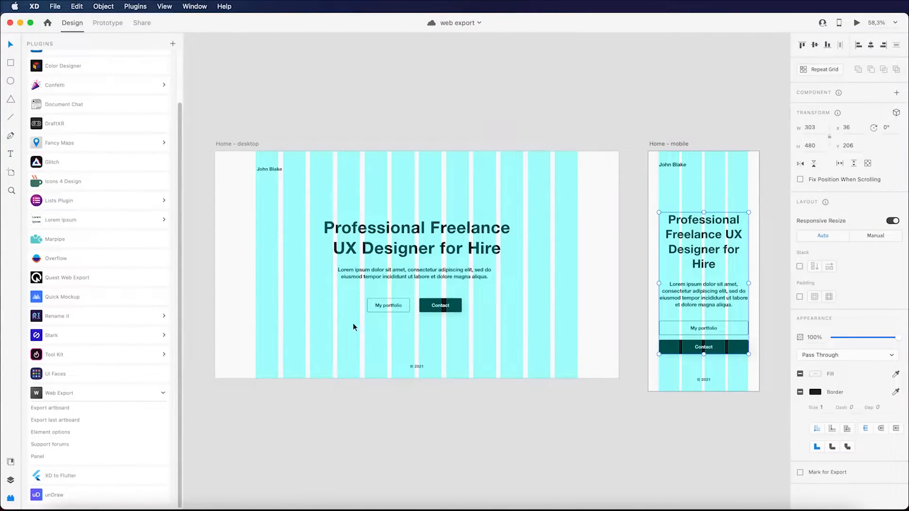
{"action": "left_click", "coordinate": [453, 310]}
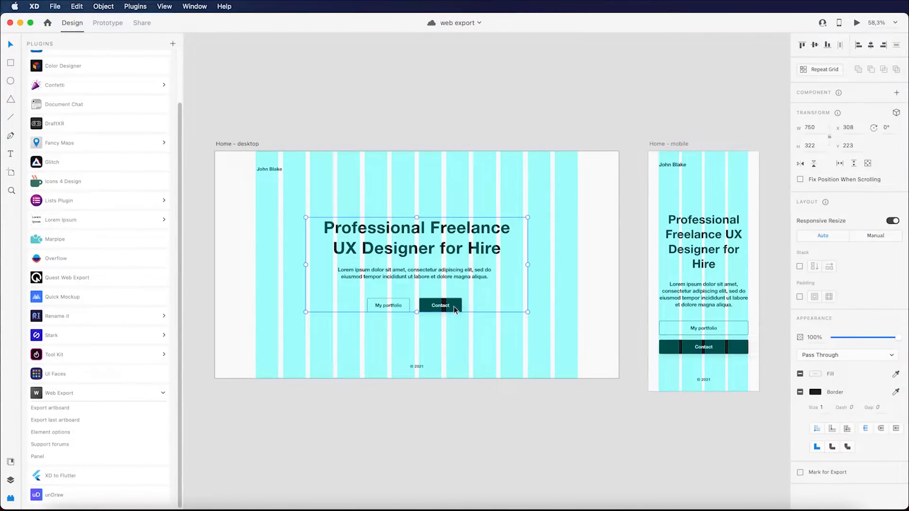
{"action": "double_click", "coordinate": [453, 309]}
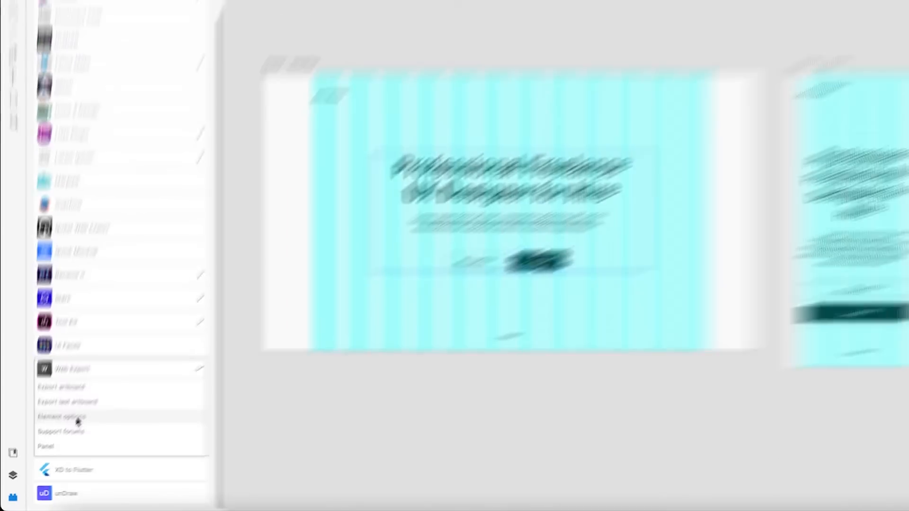
Step: Check the Contact button's Element options and Hyperlink targets, cancel, and select the Home - desktop artboard
{"action": "left_click", "coordinate": [93, 398]}
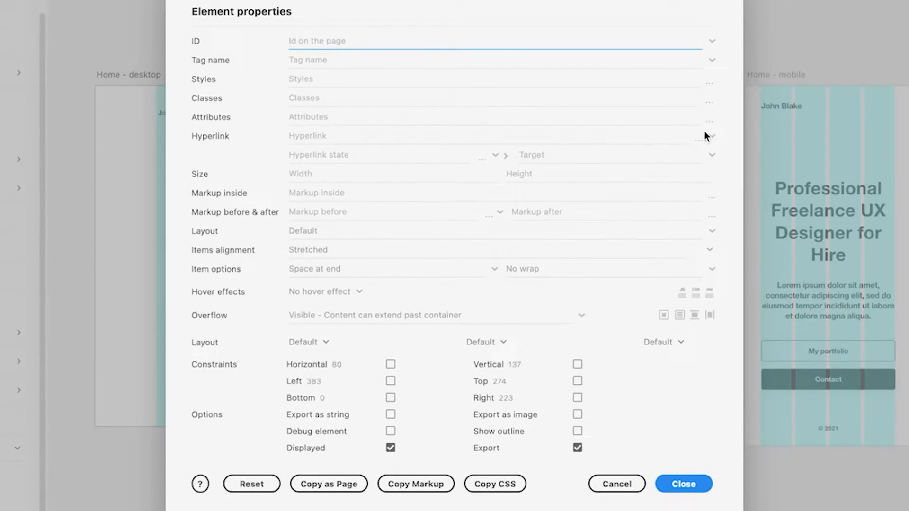
{"action": "left_click", "coordinate": [715, 139]}
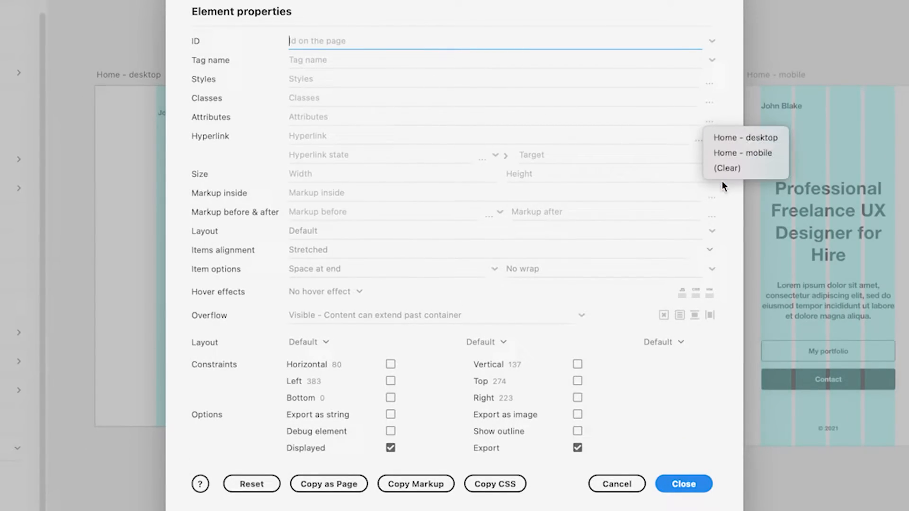
{"action": "left_click", "coordinate": [728, 107]}
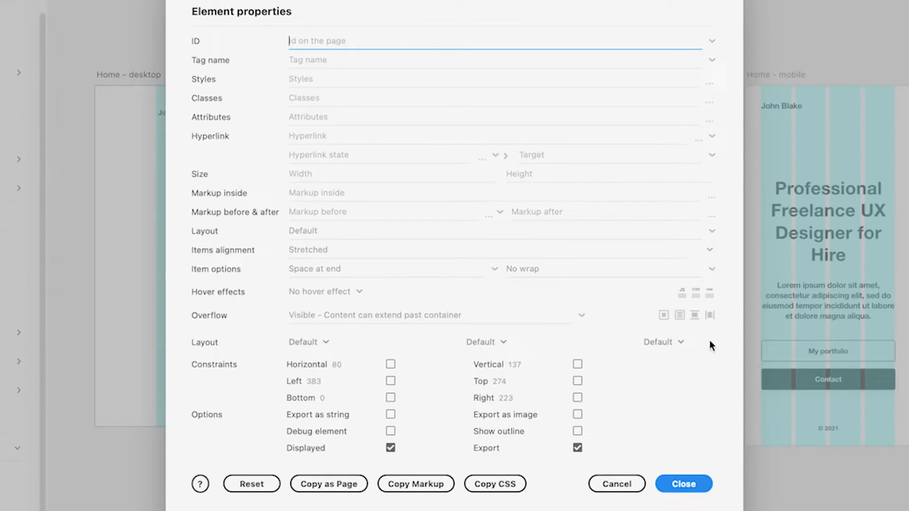
{"action": "left_click", "coordinate": [622, 488]}
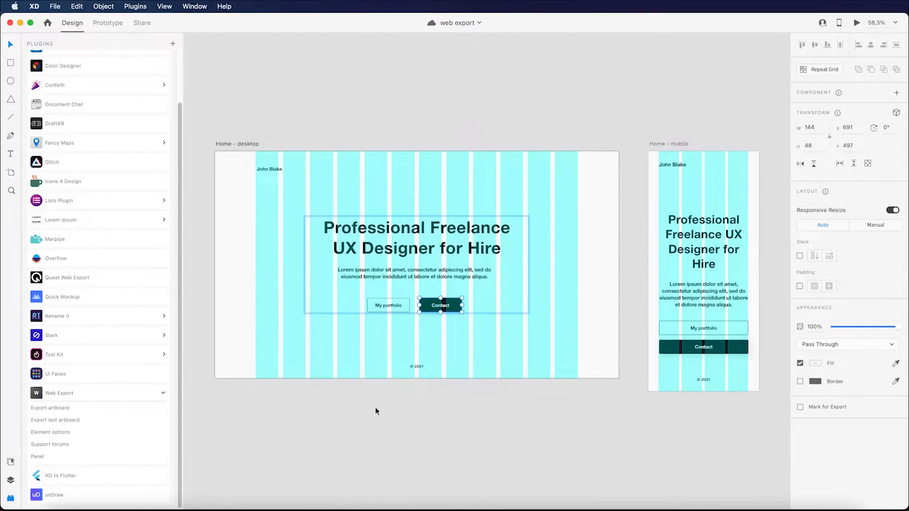
{"action": "left_click", "coordinate": [251, 143]}
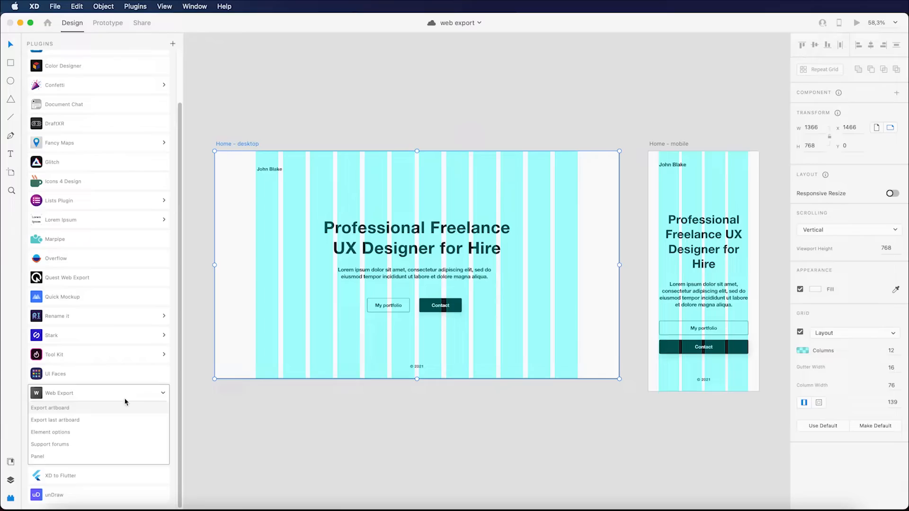
Step: Run Export artboard on Home - desktop, compare Basic and Advanced settings, then press Export
{"action": "left_click", "coordinate": [90, 365]}
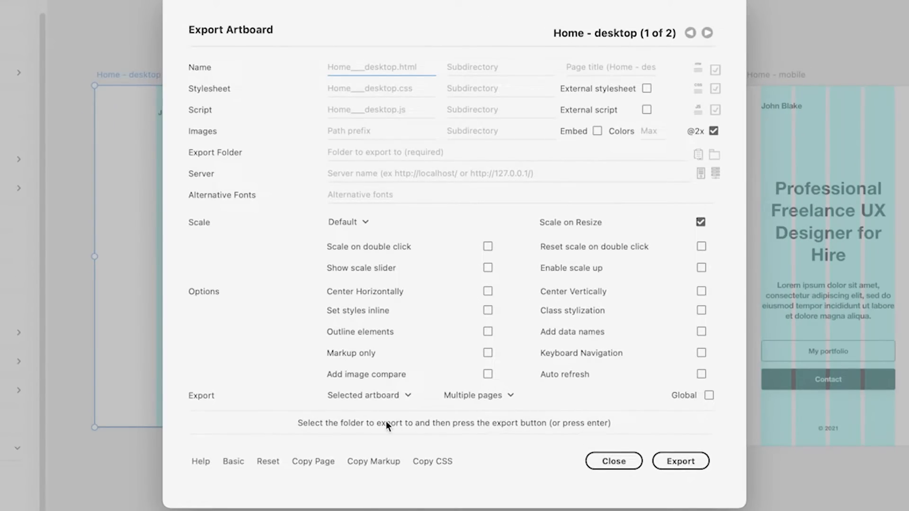
{"action": "left_click", "coordinate": [234, 465]}
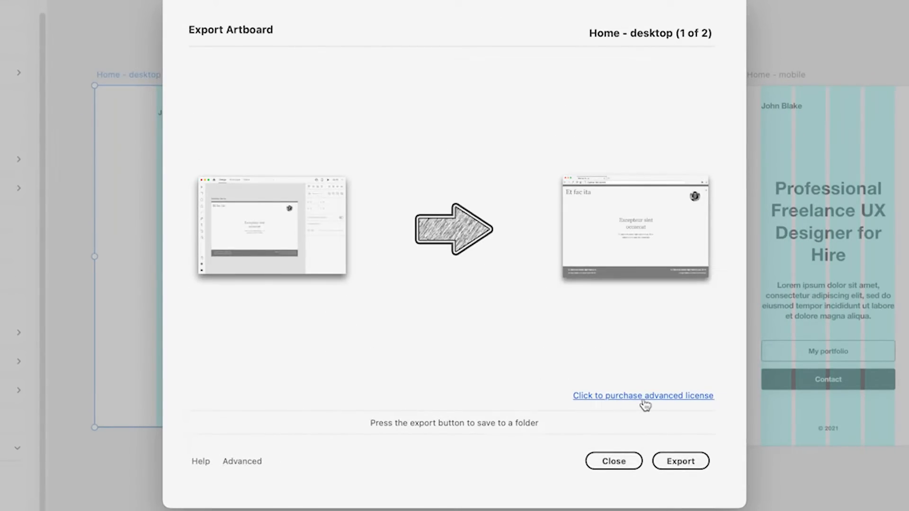
{"action": "left_click", "coordinate": [237, 465]}
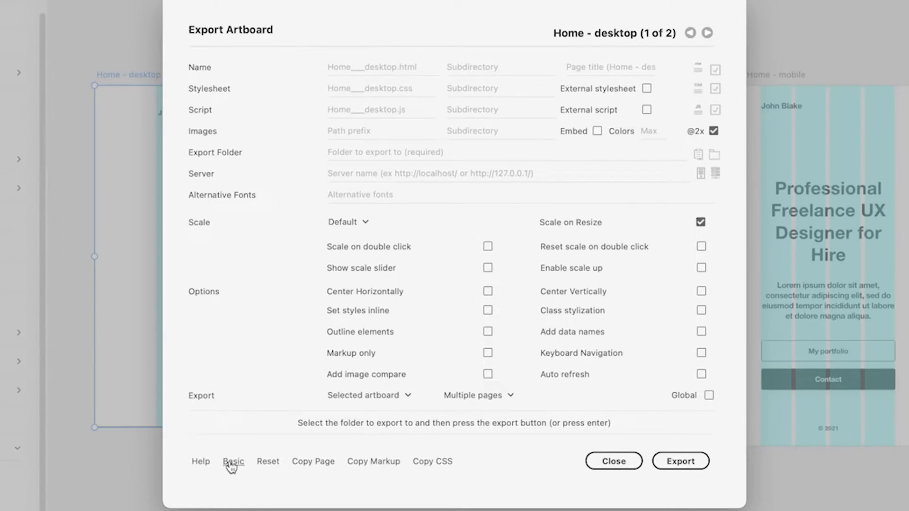
{"action": "left_click", "coordinate": [233, 465]}
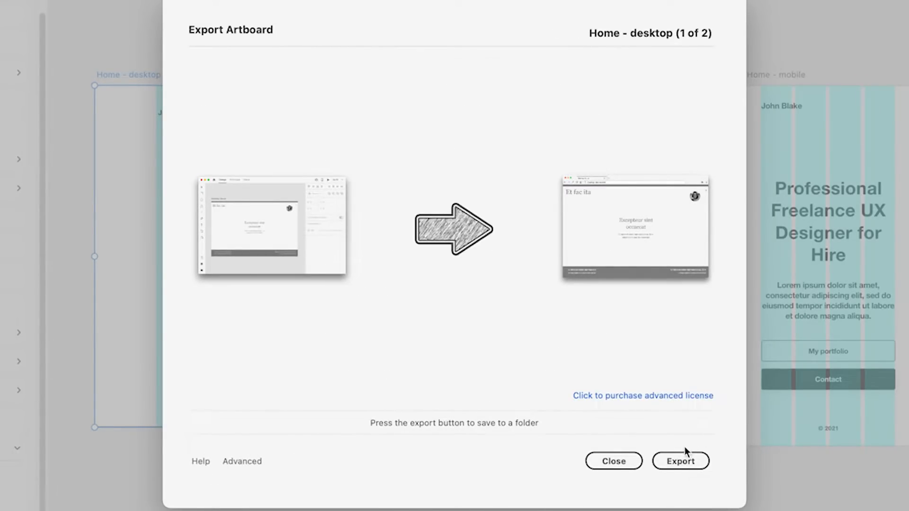
{"action": "left_click", "coordinate": [675, 458]}
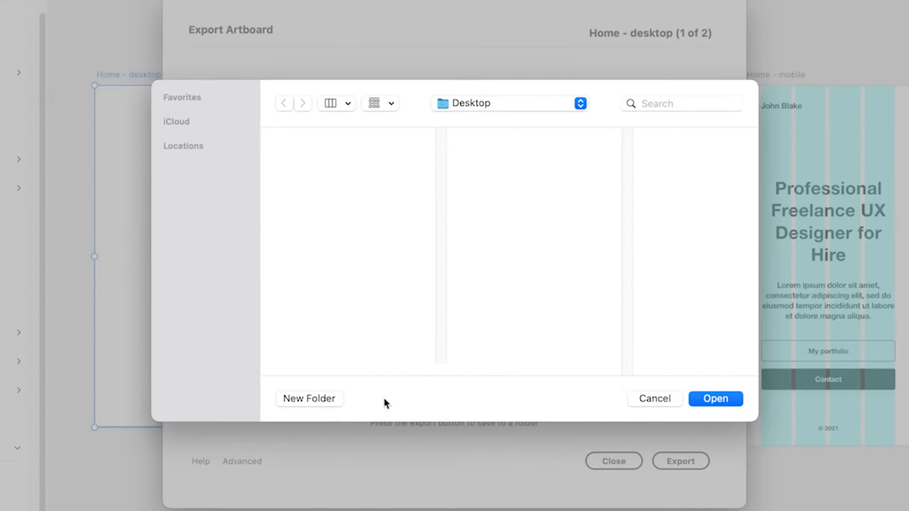
Step: Create a 'Basic website' folder on the Desktop and export Home - desktop into it
{"action": "left_click", "coordinate": [324, 398]}
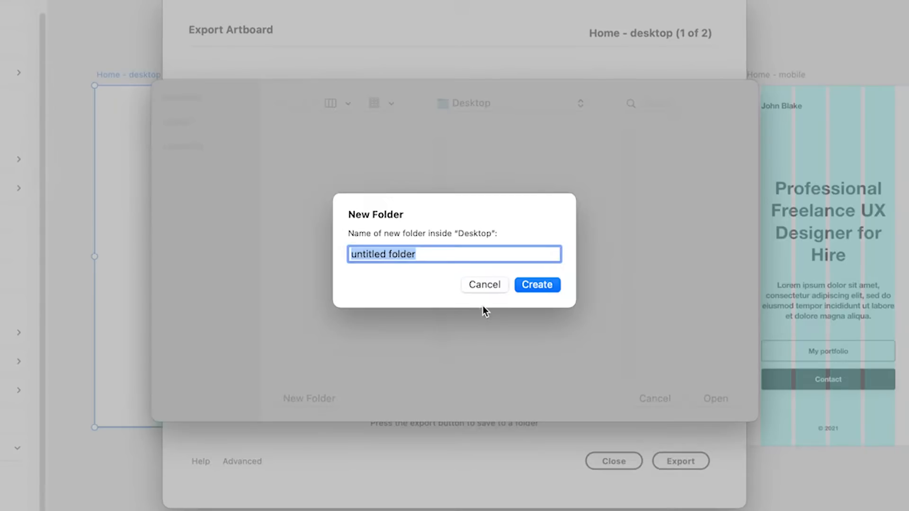
{"action": "type", "text": "Bas"}
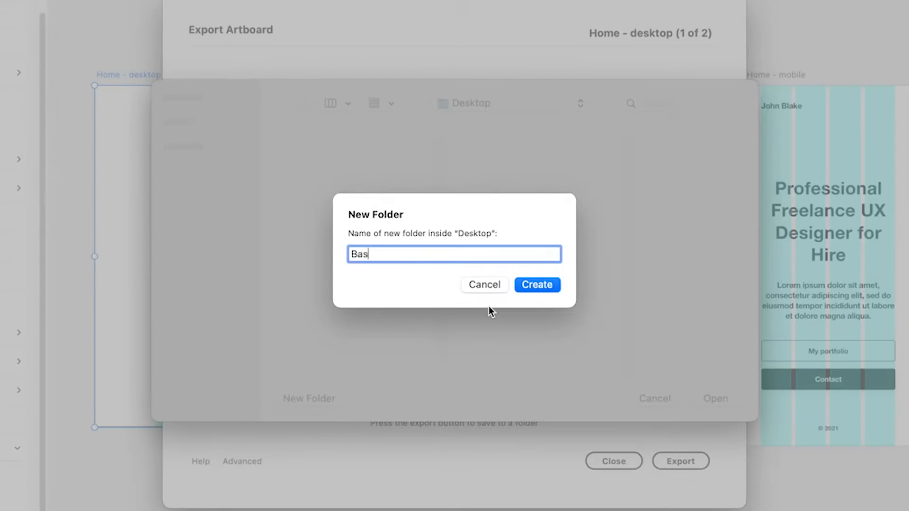
{"action": "type", "text": "ic website"}
{"action": "left_click", "coordinate": [546, 285]}
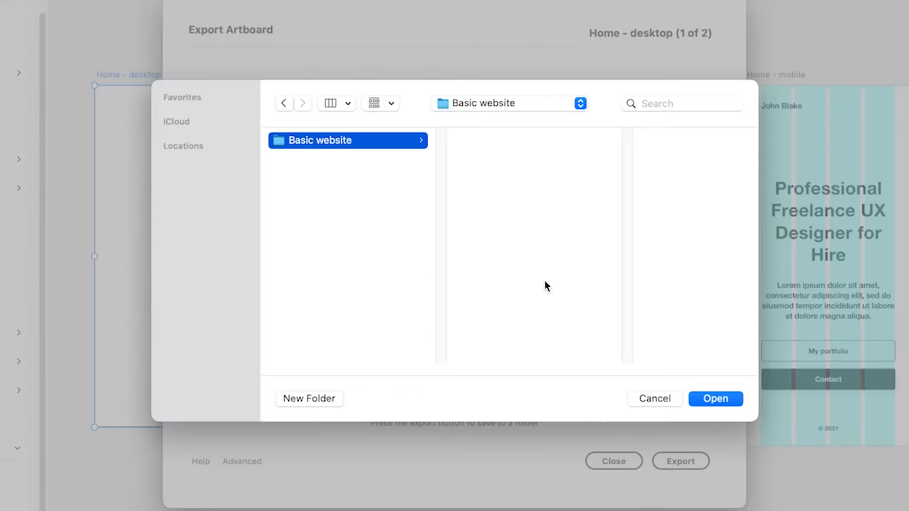
{"action": "left_click", "coordinate": [721, 398]}
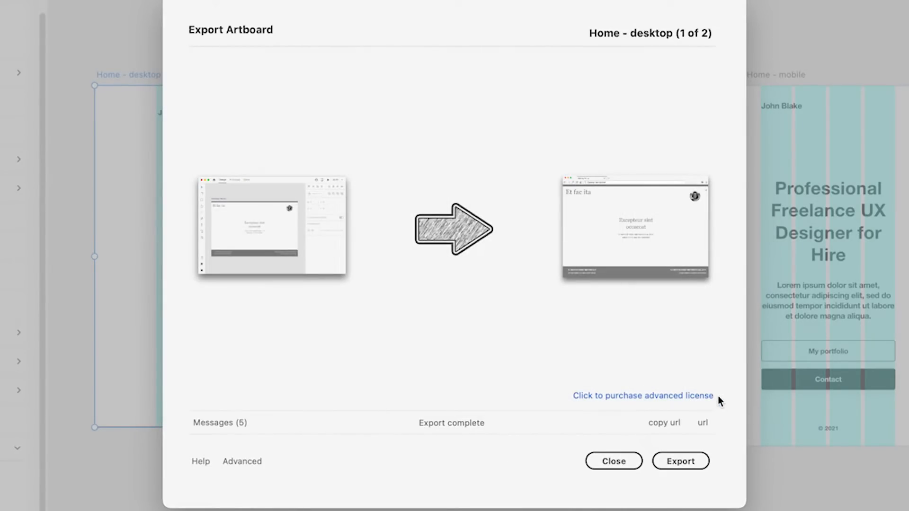
Step: Read the five export log messages, then copy the exported Home___desktop.html URL
{"action": "left_click", "coordinate": [205, 424]}
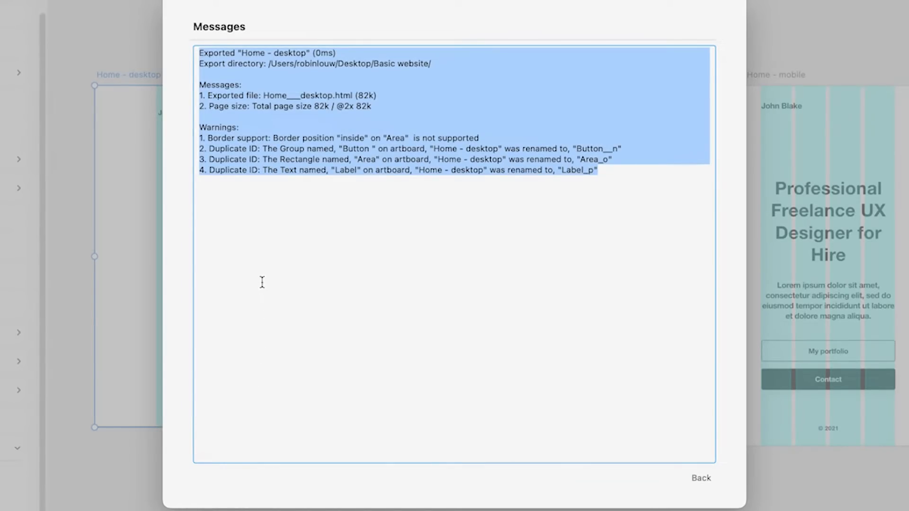
{"action": "left_click", "coordinate": [703, 480]}
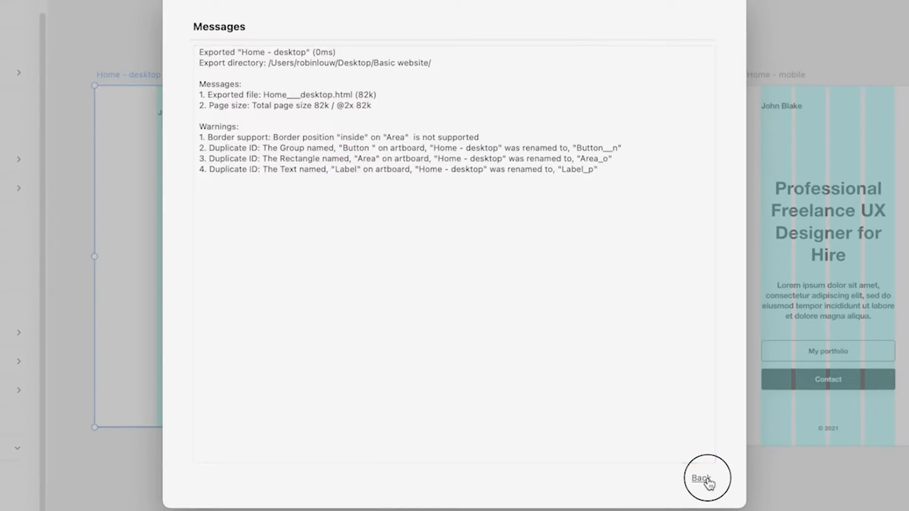
{"action": "left_click", "coordinate": [671, 425]}
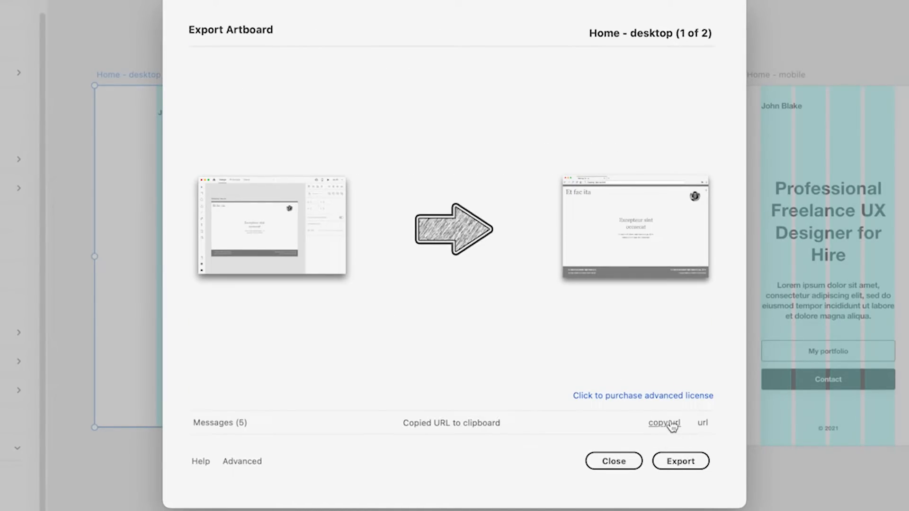
{"action": "key", "text": "super+Tab"}
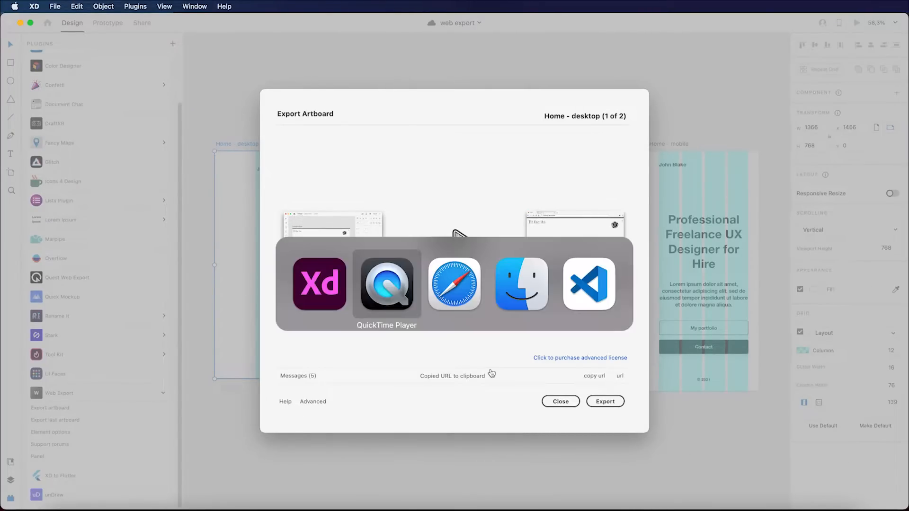
Step: Load the copied page URL in Safari and enter Responsive Design Mode
{"action": "key", "text": "super+Tab"}
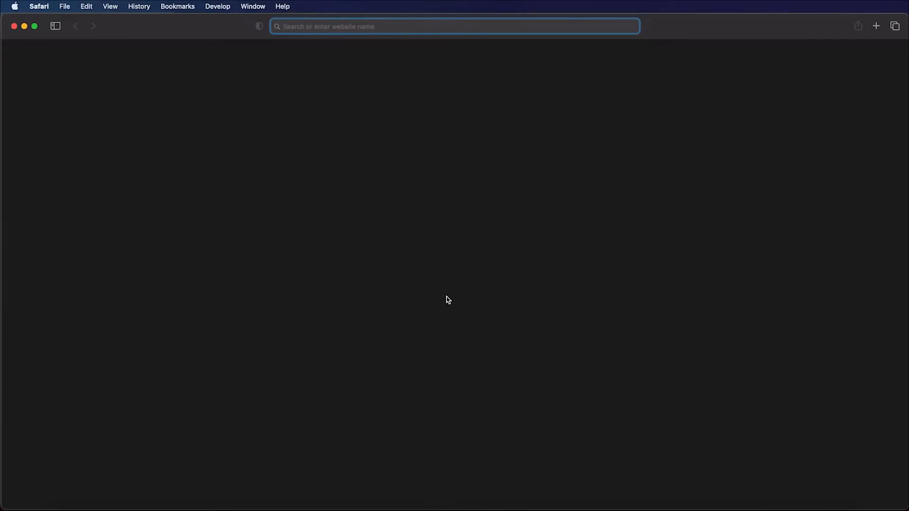
{"action": "key", "text": "super+v"}
{"action": "key", "text": "Return"}
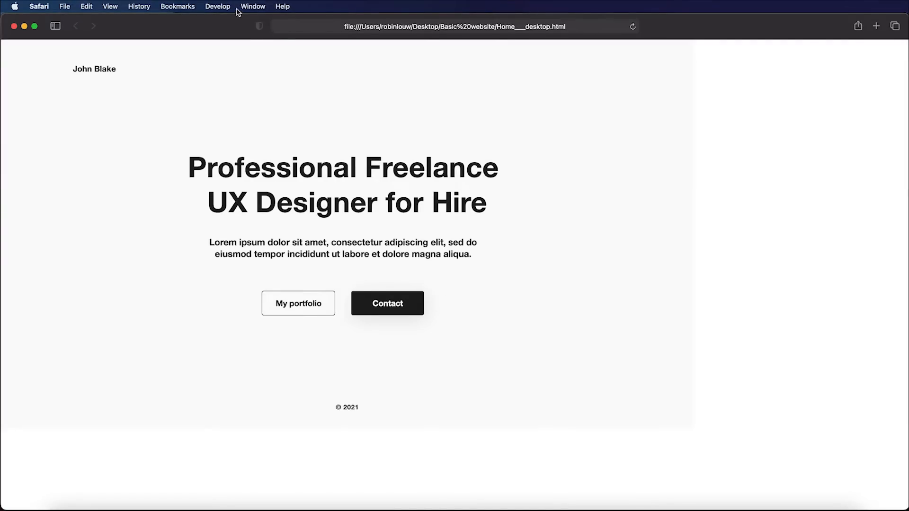
{"action": "left_click", "coordinate": [218, 6]}
{"action": "left_click", "coordinate": [245, 116]}
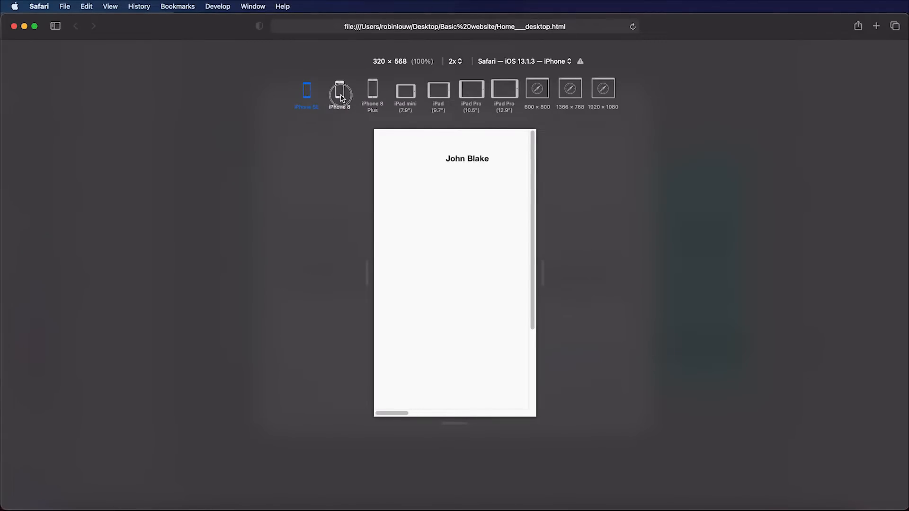
Step: Preview the page at iPhone 8, iPhone 8 Plus, iPad, both iPad Pros, 600×800, 1366×768 and 1920×1080
{"action": "left_click", "coordinate": [339, 91]}
{"action": "left_click", "coordinate": [373, 94]}
{"action": "left_click", "coordinate": [438, 91]}
{"action": "left_click", "coordinate": [471, 90]}
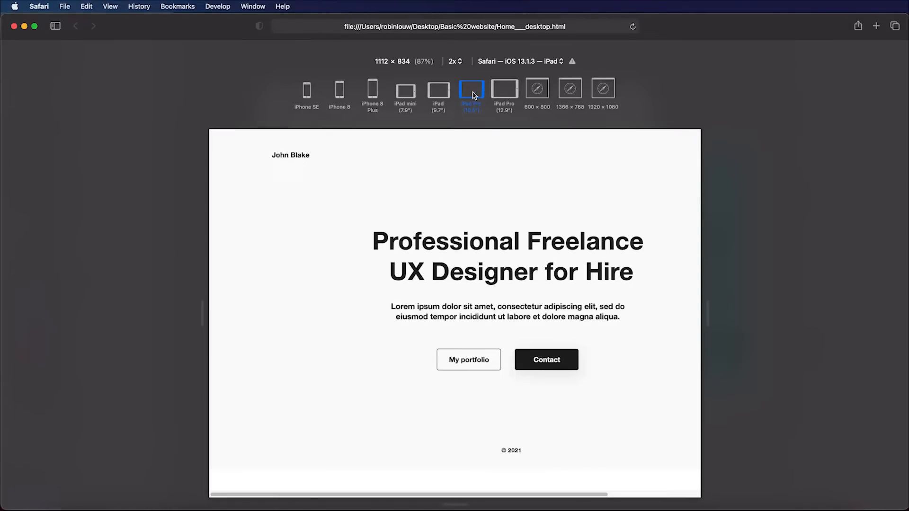
{"action": "left_click", "coordinate": [503, 91]}
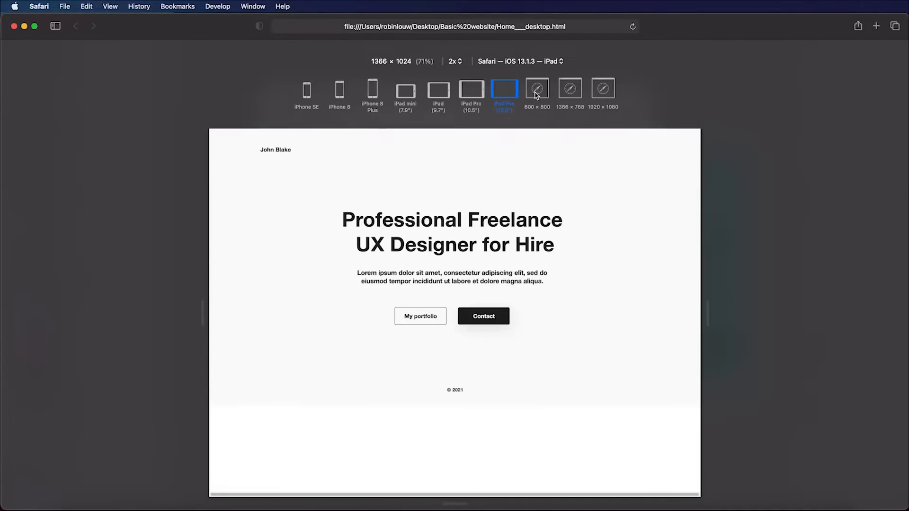
{"action": "left_click", "coordinate": [538, 92]}
{"action": "left_click", "coordinate": [571, 93]}
{"action": "left_click", "coordinate": [593, 94]}
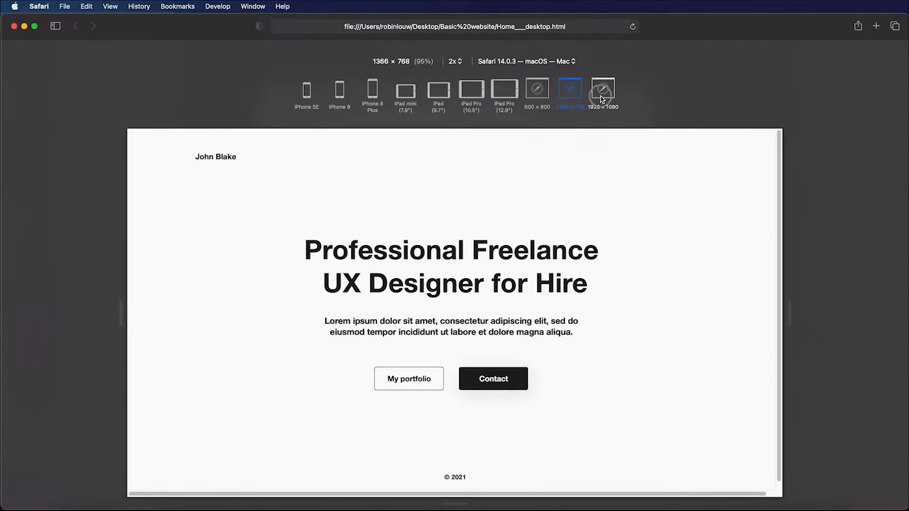
Step: Recheck iPhone SE, iPhone 8, iPad Pro 10.5-inch and 1366×768, then exit Responsive Design Mode
{"action": "left_click", "coordinate": [306, 90]}
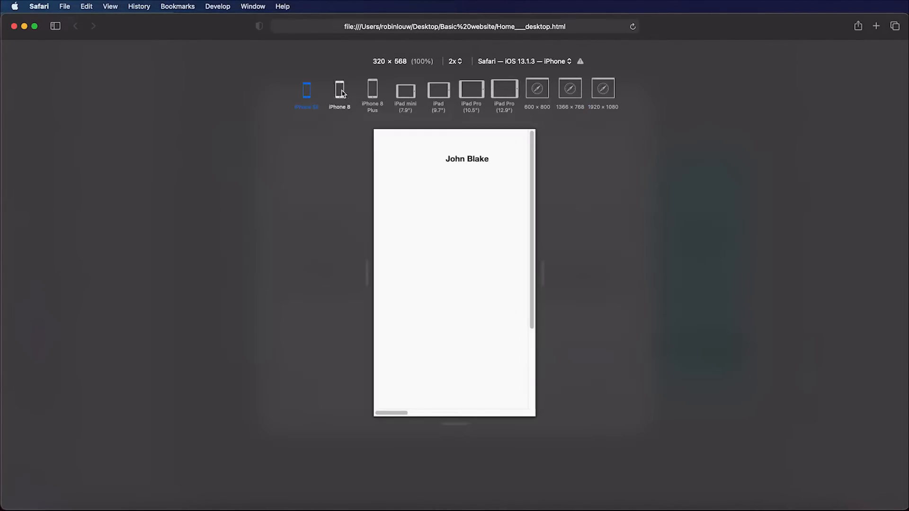
{"action": "left_click", "coordinate": [339, 90]}
{"action": "left_click", "coordinate": [463, 95]}
{"action": "left_click", "coordinate": [569, 94]}
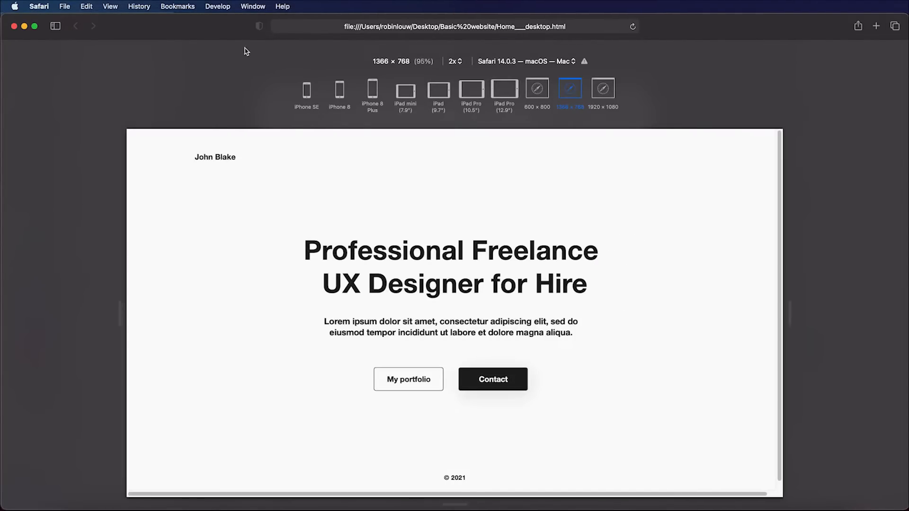
{"action": "left_click", "coordinate": [222, 7]}
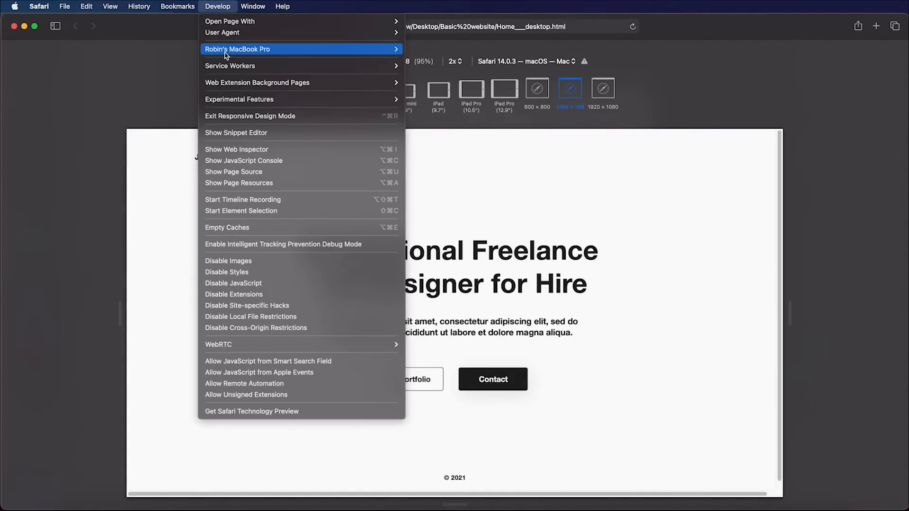
{"action": "left_click", "coordinate": [213, 115]}
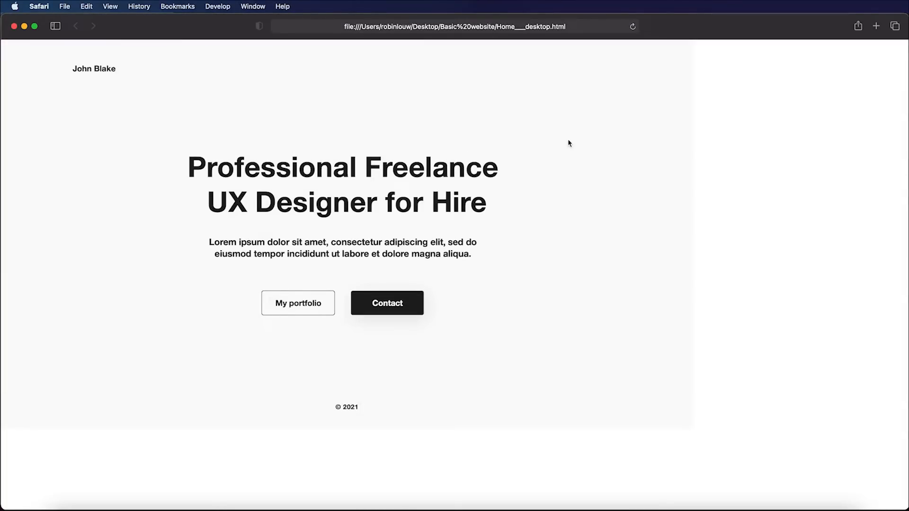
Step: Back in XD, close the Export Artboard dialog and deselect the desktop artboard
{"action": "key", "text": "super+Tab"}
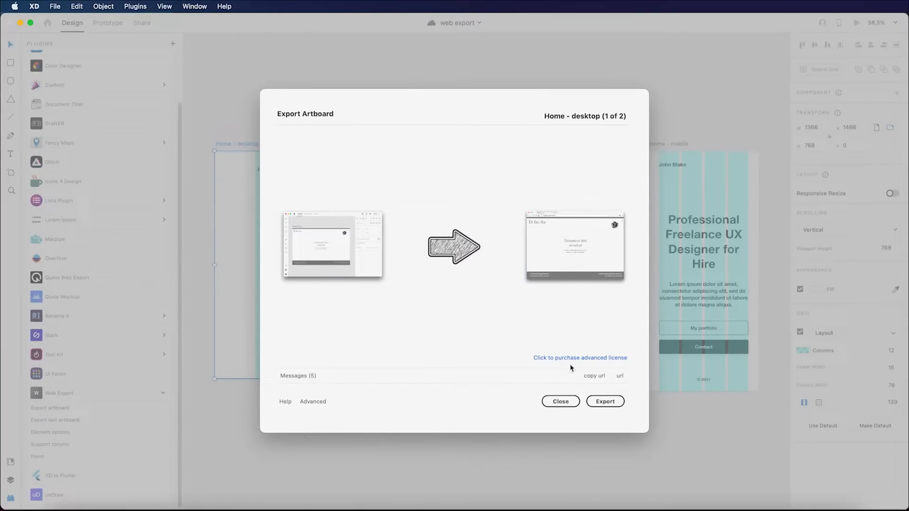
{"action": "left_click", "coordinate": [559, 401]}
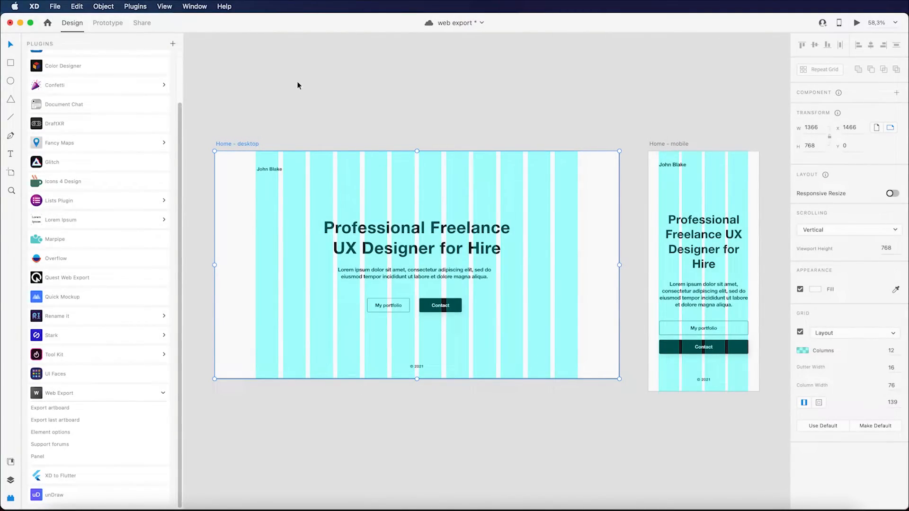
{"action": "left_click", "coordinate": [297, 85]}
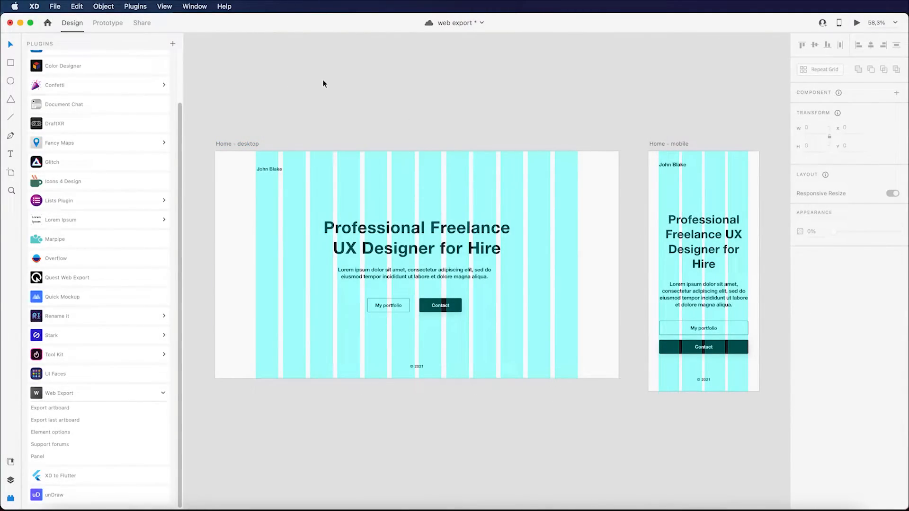
{"action": "key", "text": "super+Tab"}
{"action": "key", "text": "super+Tab"}
{"action": "key", "text": "super+Tab"}
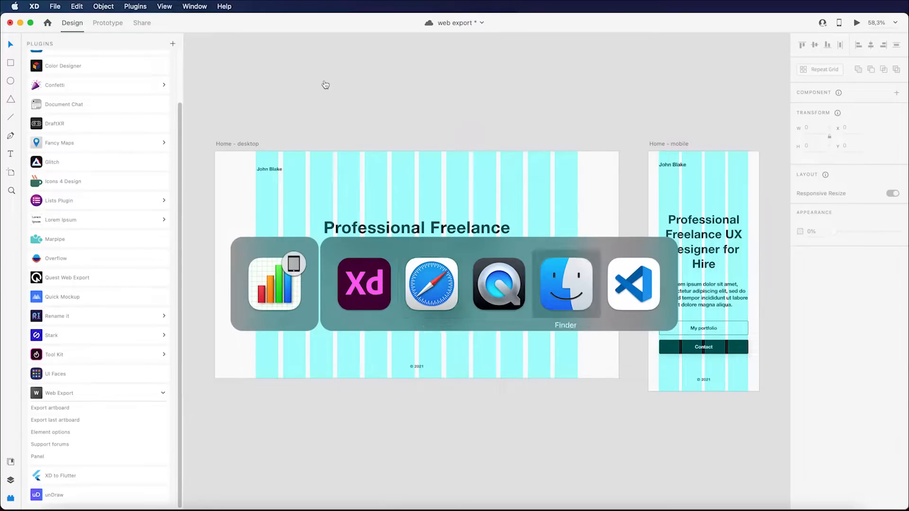
Step: Confirm the Basic website folder contains only Home___desktop.html, then close that Finder window
{"action": "left_click", "coordinate": [445, 51]}
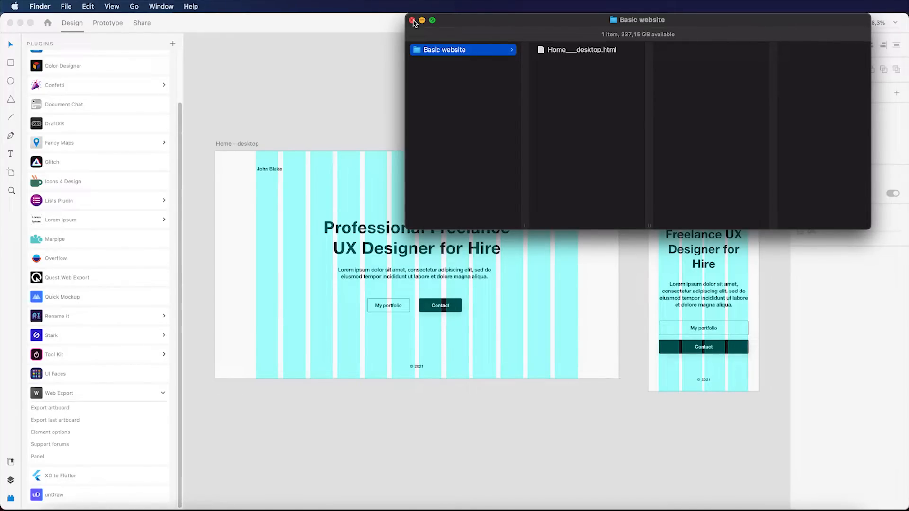
{"action": "left_click", "coordinate": [413, 20]}
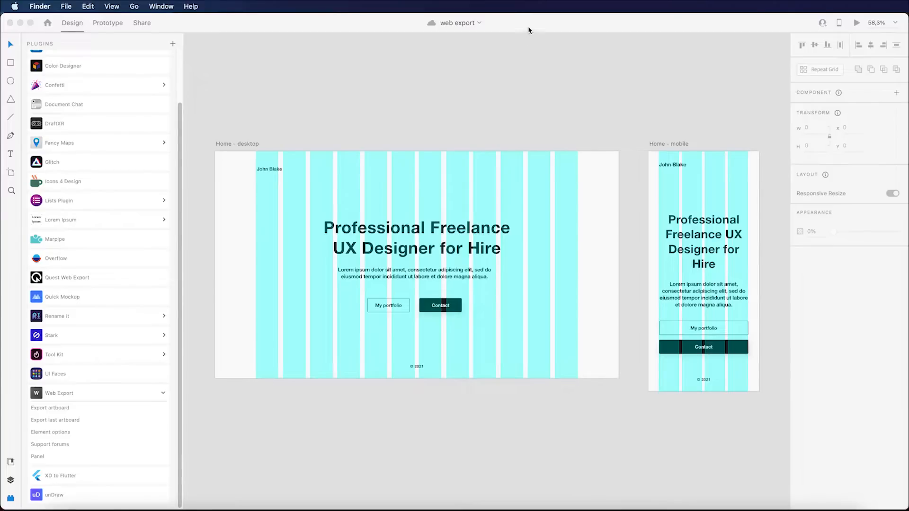
Step: Select the Home - desktop and Home - mobile artboards and open Web Export's advanced settings
{"action": "left_click", "coordinate": [409, 65]}
{"action": "left_click", "coordinate": [235, 145]}
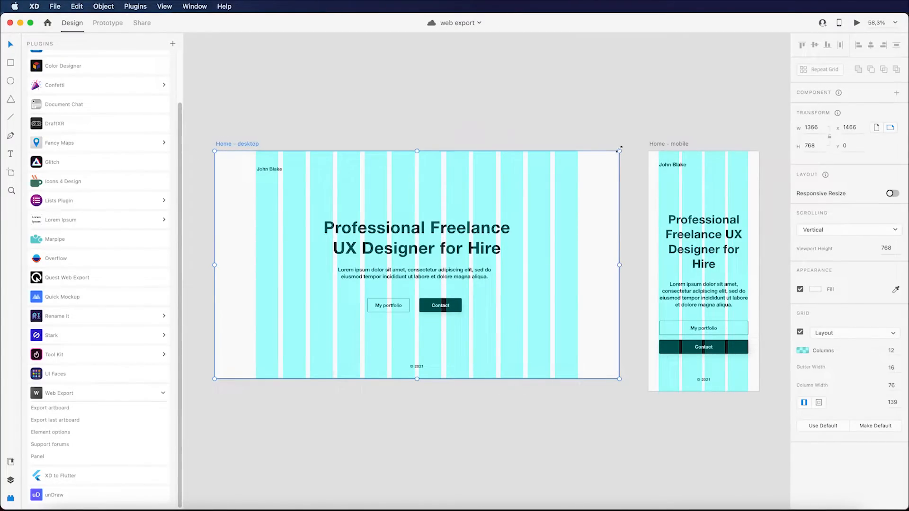
{"action": "left_click", "coordinate": [669, 142], "text": "shift"}
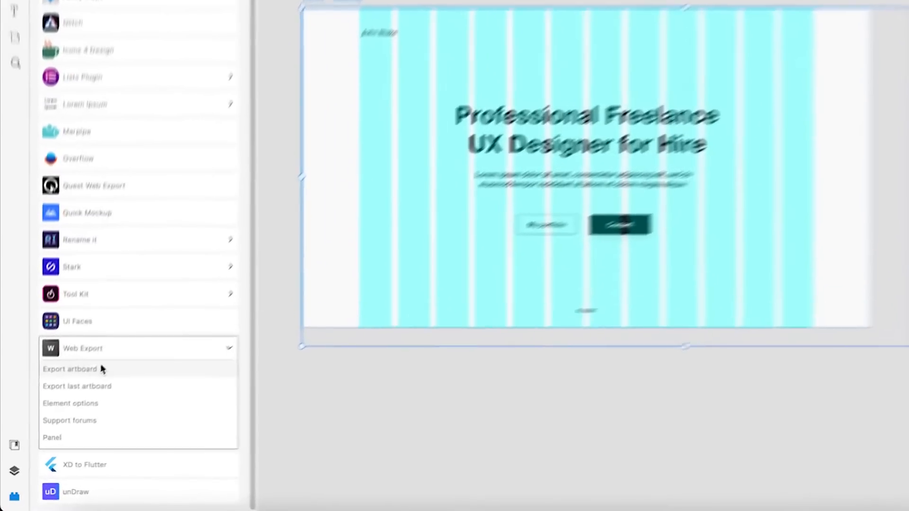
{"action": "left_click", "coordinate": [58, 409]}
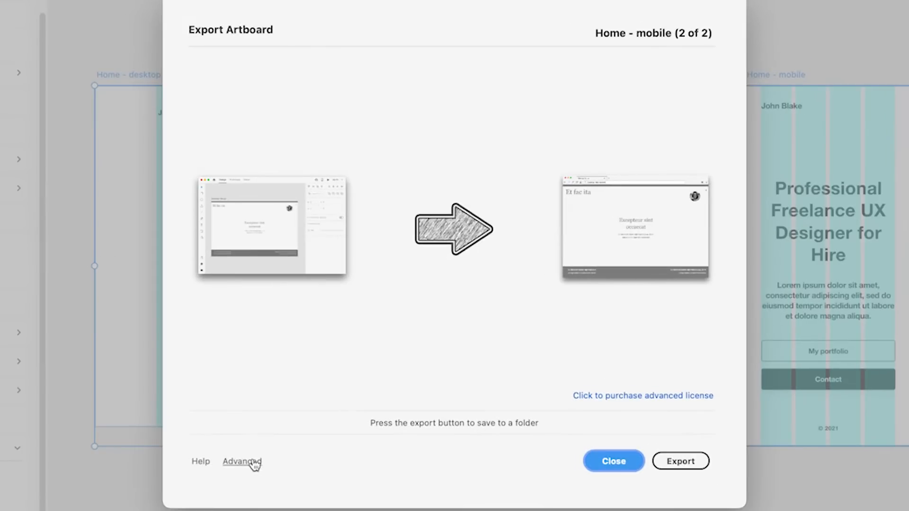
{"action": "left_click", "coordinate": [253, 463]}
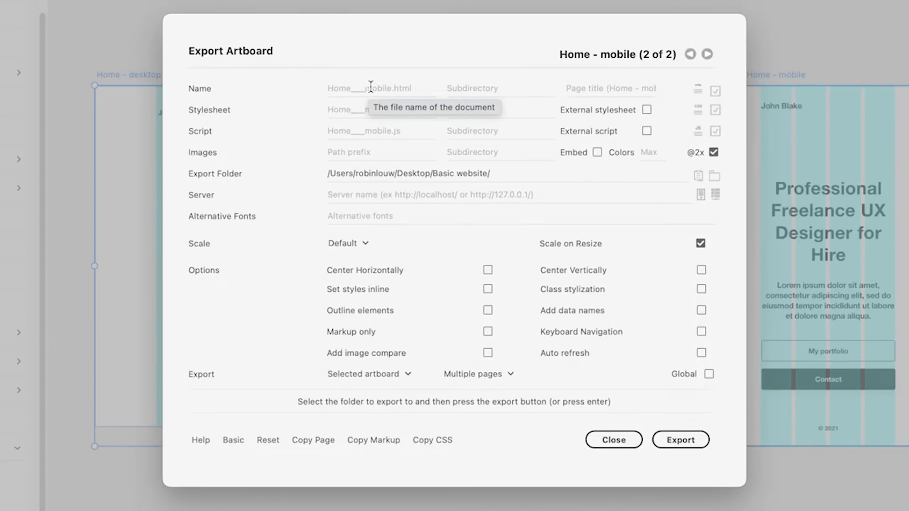
Step: Enter the page title (a person's name) and use an external stylesheet 'styles' in subfolder 'css'
{"action": "left_click", "coordinate": [608, 90]}
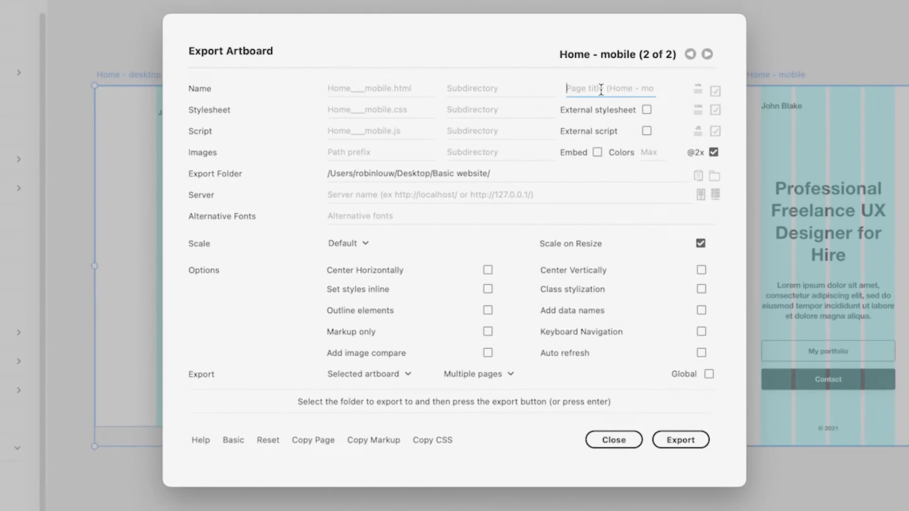
{"action": "left_click", "coordinate": [646, 110]}
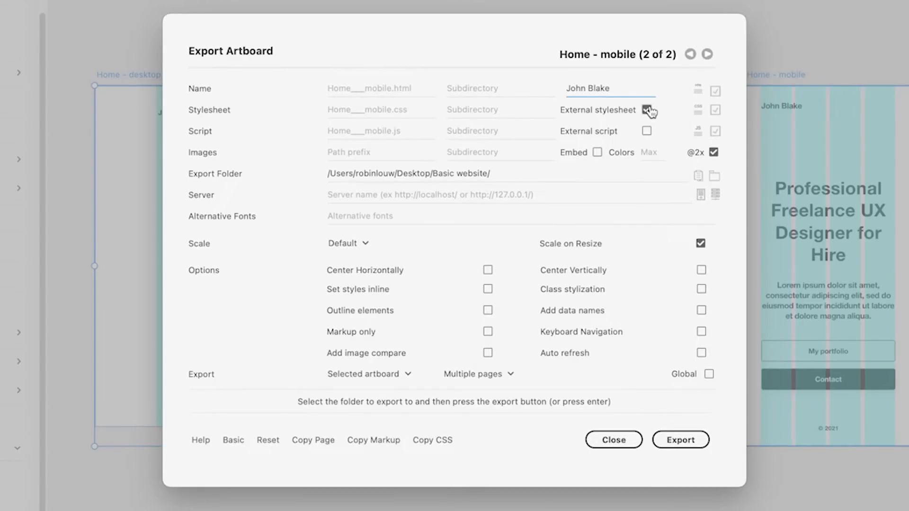
{"action": "left_click", "coordinate": [365, 105]}
{"action": "type", "text": "ty"}
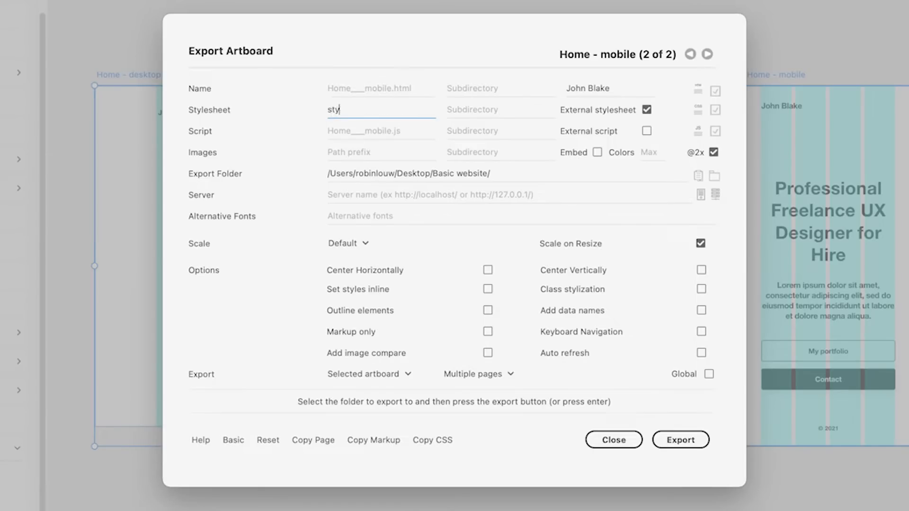
{"action": "type", "text": "les"}
{"action": "left_click", "coordinate": [467, 103]}
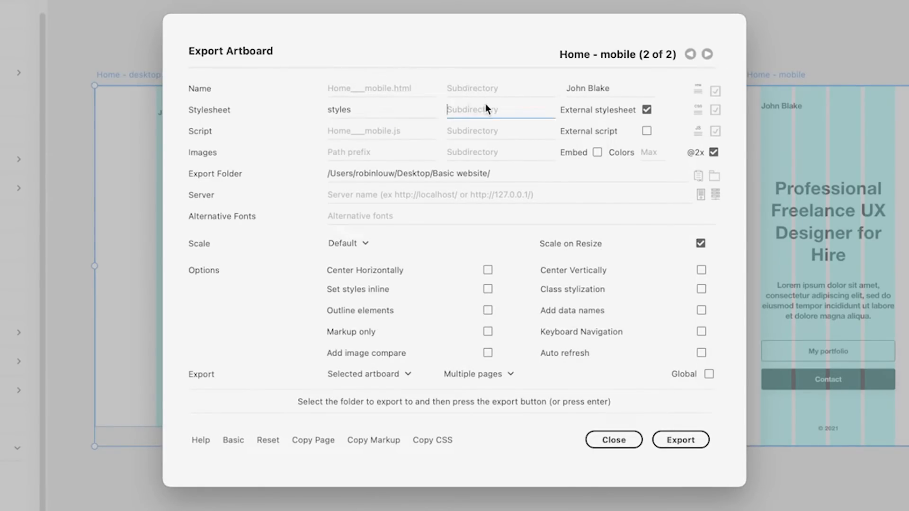
{"action": "type", "text": "css"}
Step: Name the external script file 'scripts' and place it in a 'scripts' subdirectory
{"action": "left_click", "coordinate": [388, 131]}
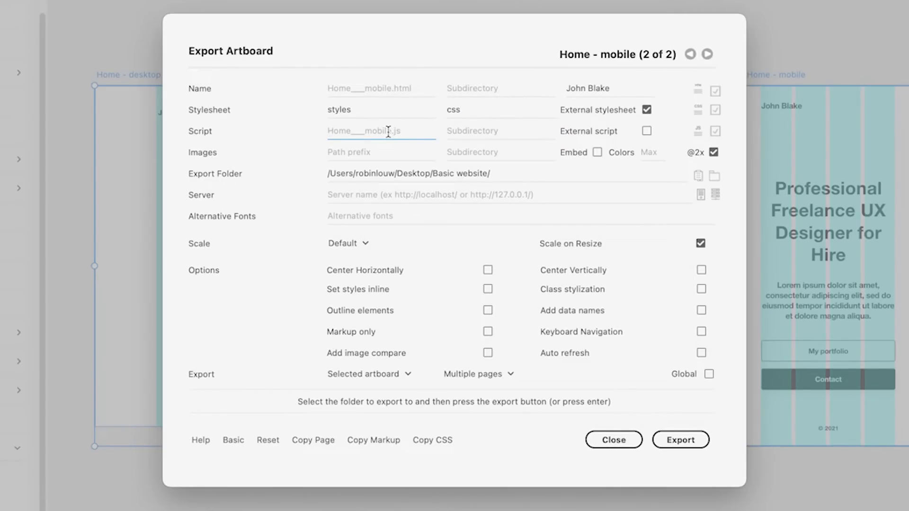
{"action": "type", "text": "scripts"}
{"action": "left_click", "coordinate": [486, 133]}
{"action": "type", "text": "scripts"}
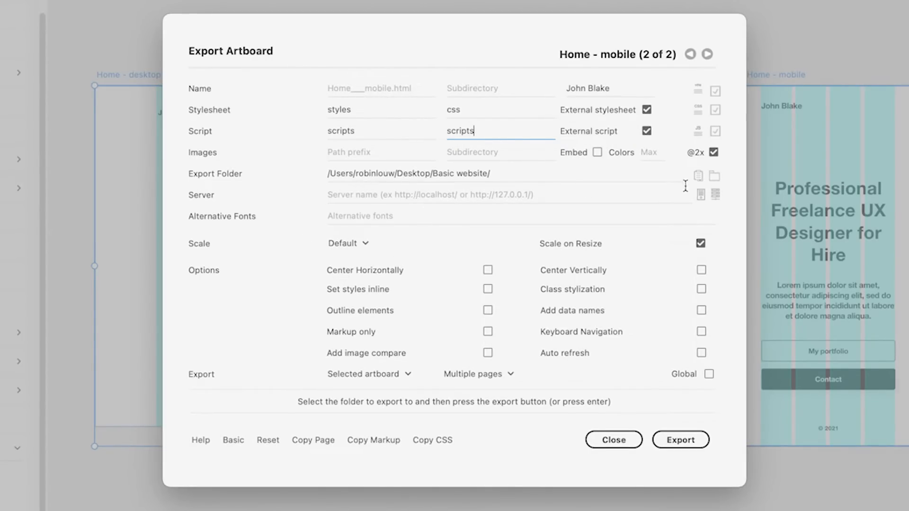
{"action": "left_click", "coordinate": [714, 177]}
Step: Create a Desktop folder named 'Responsive website' and choose it as the export folder
{"action": "left_click", "coordinate": [291, 399]}
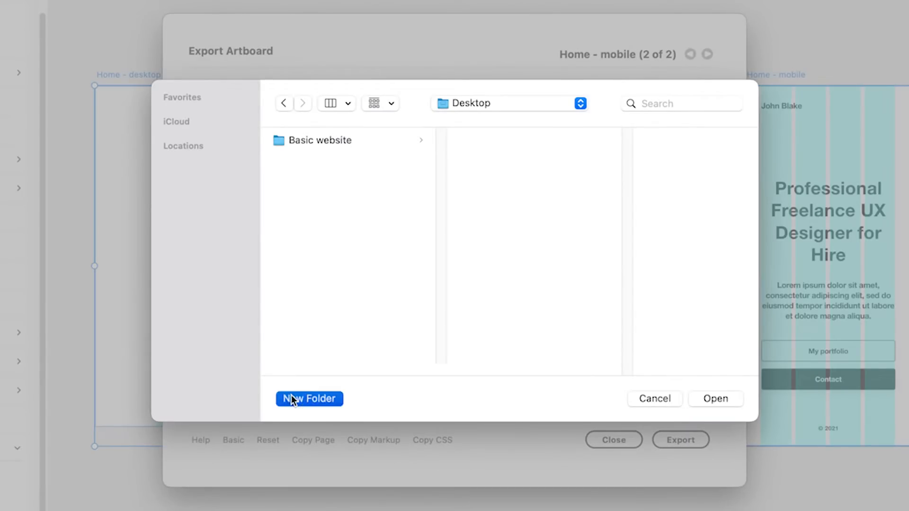
{"action": "type", "text": "R"}
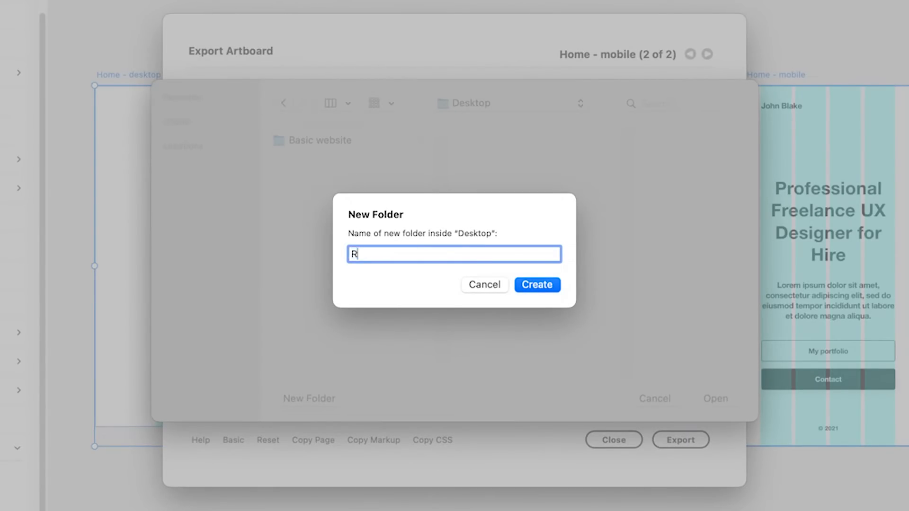
{"action": "type", "text": "esponsive website"}
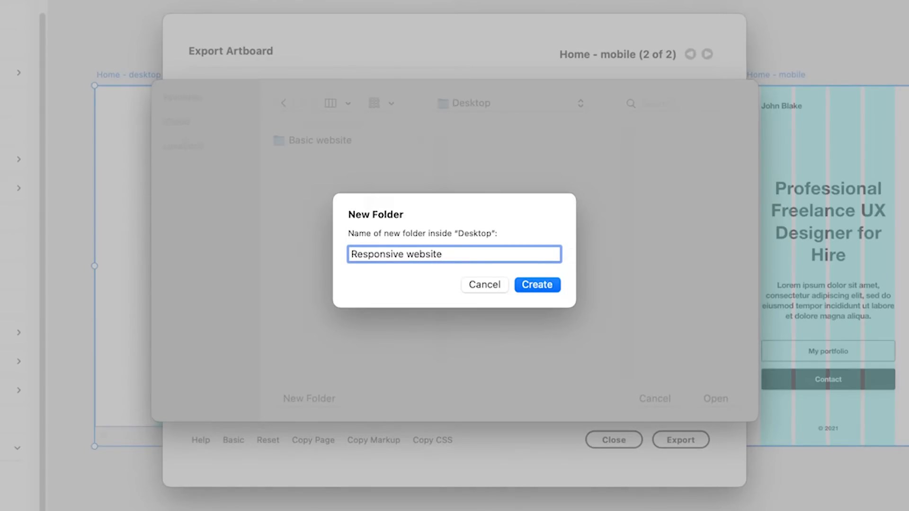
{"action": "left_click", "coordinate": [550, 284]}
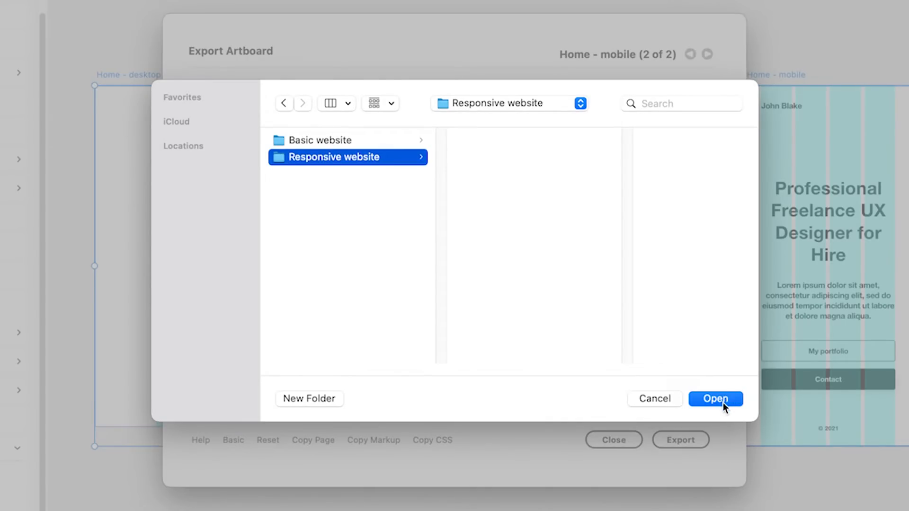
{"action": "left_click", "coordinate": [722, 400]}
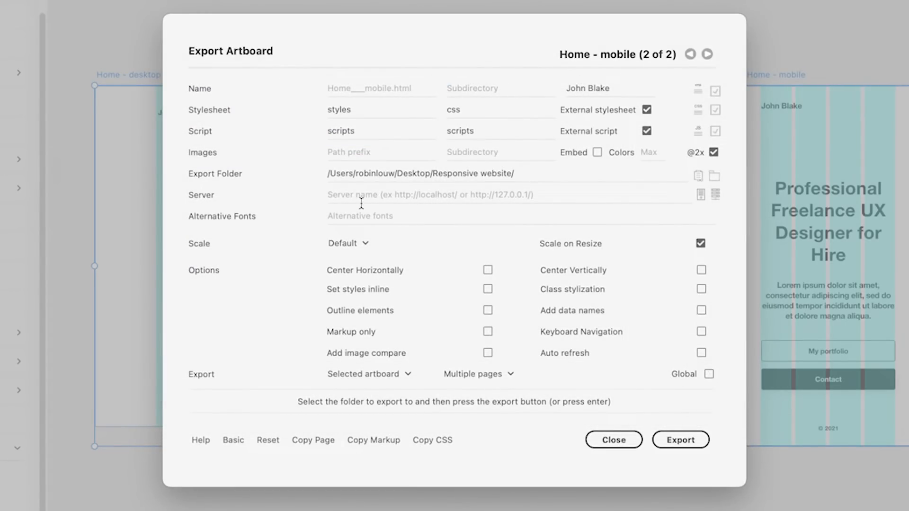
Step: Set fallback fonts 'arial, sans-serif', Scale to fit with scale-up enabled, centred horizontally and vertically
{"action": "left_click", "coordinate": [366, 220]}
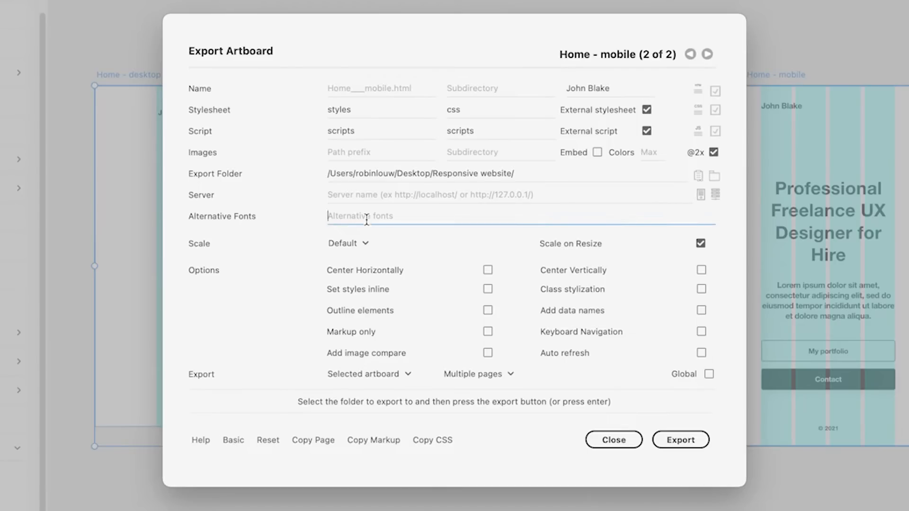
{"action": "type", "text": "arial, sans-serif"}
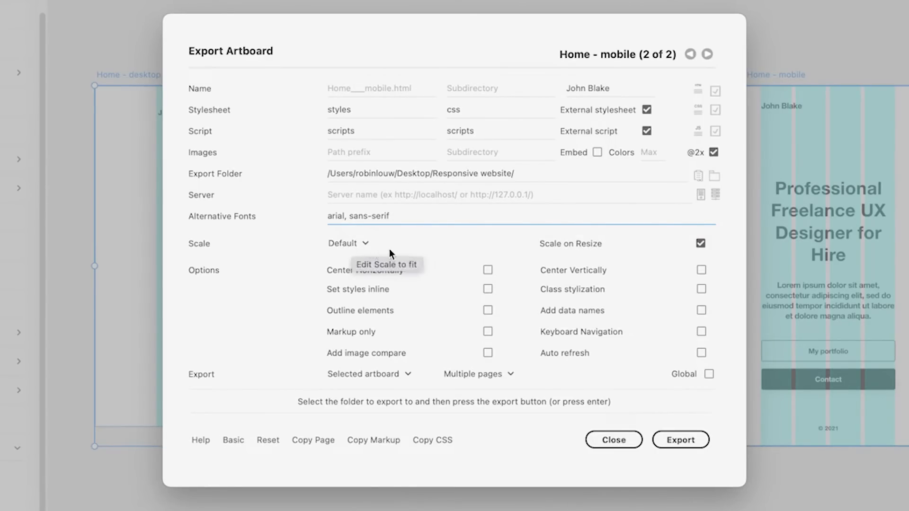
{"action": "left_click", "coordinate": [360, 243]}
{"action": "left_click", "coordinate": [364, 256]}
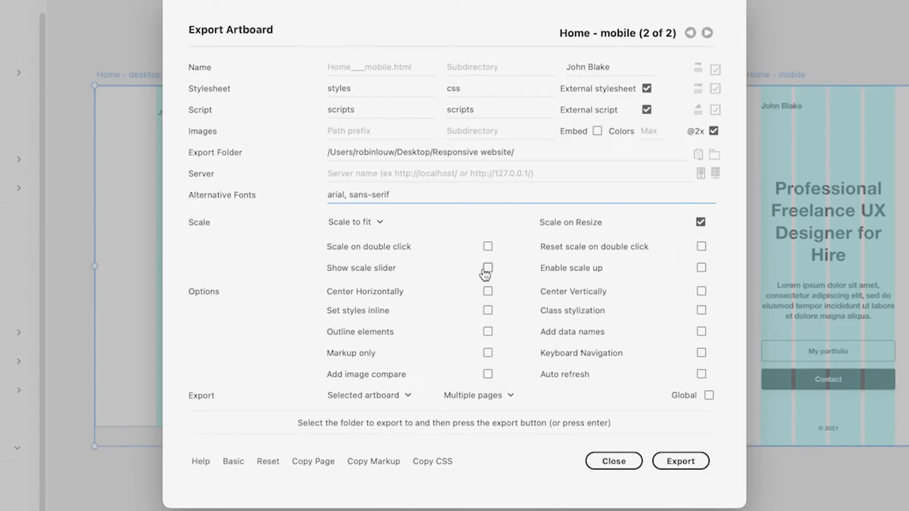
{"action": "left_click", "coordinate": [487, 292]}
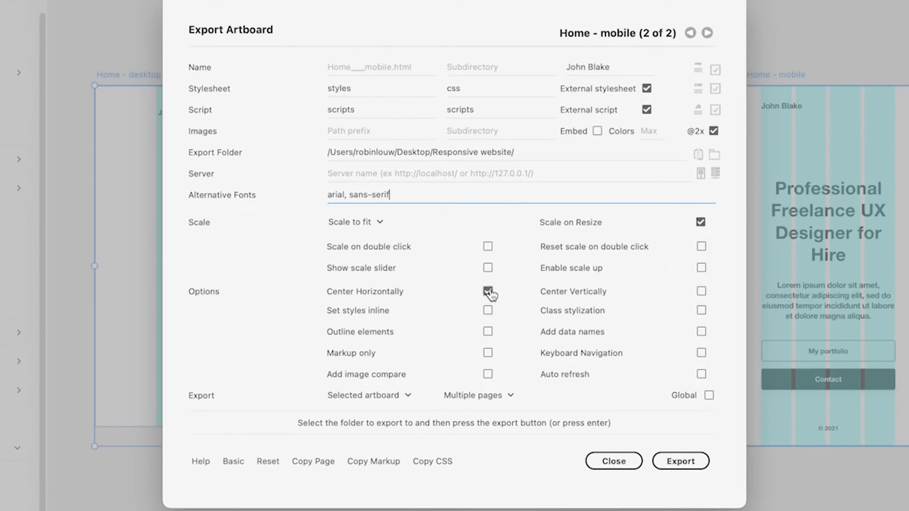
{"action": "left_click", "coordinate": [702, 293]}
{"action": "left_click", "coordinate": [702, 269]}
Step: Export Selected artboards as a Single page shown by size with a media query
{"action": "left_click", "coordinate": [392, 400]}
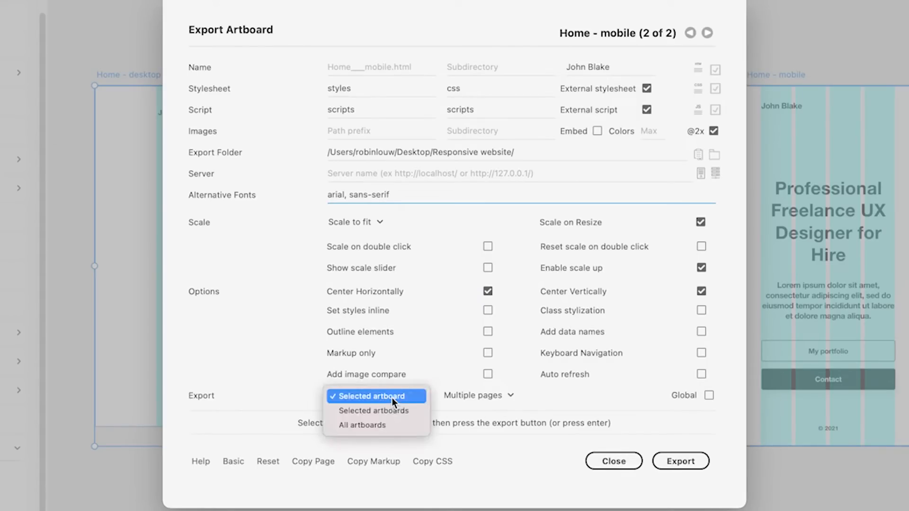
{"action": "left_click", "coordinate": [384, 410]}
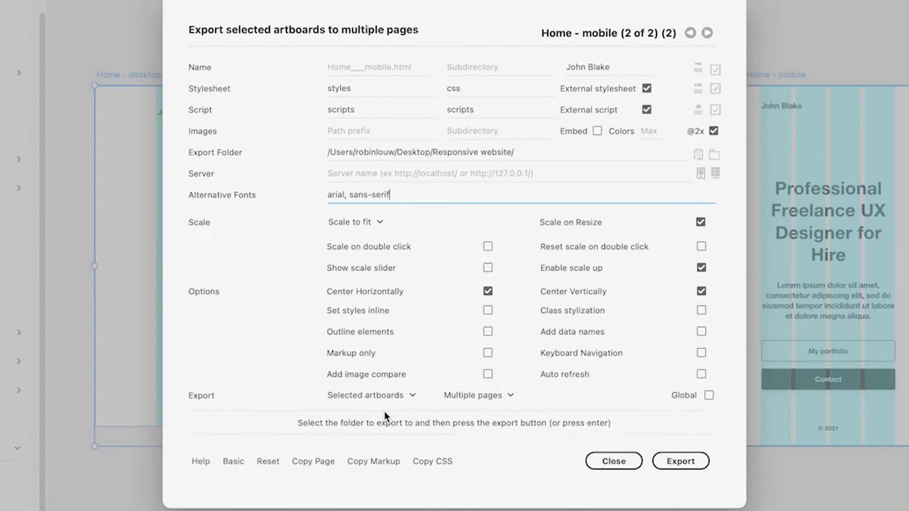
{"action": "left_click", "coordinate": [455, 396]}
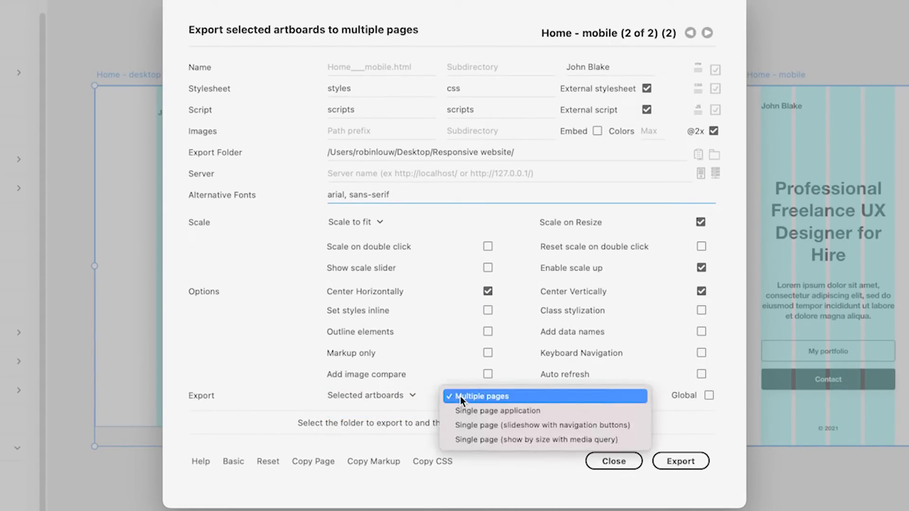
{"action": "left_click", "coordinate": [461, 439]}
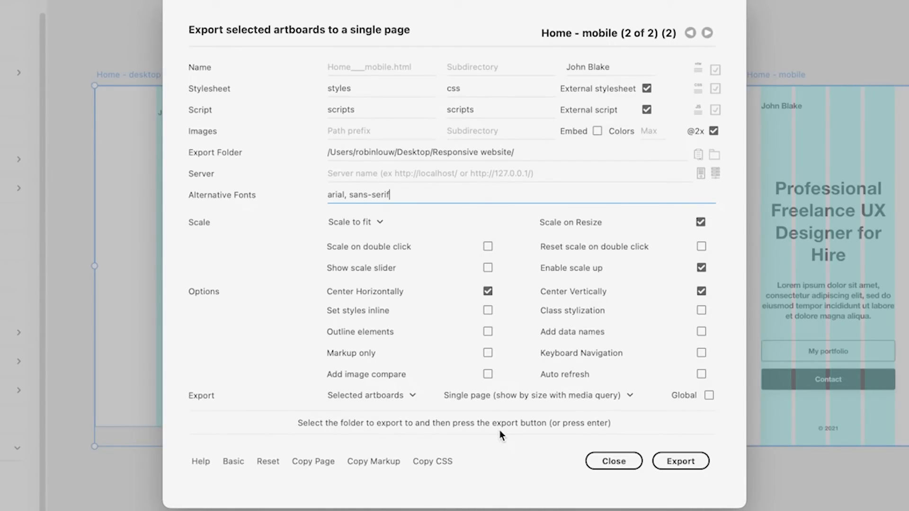
Step: Run the web export, review the Messages log, and copy the exported page's URL
{"action": "left_click", "coordinate": [680, 460]}
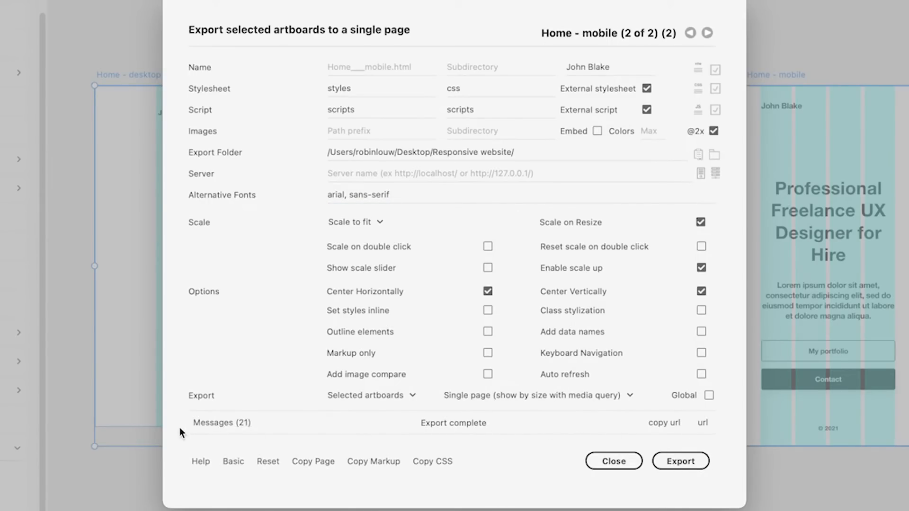
{"action": "left_click", "coordinate": [222, 423]}
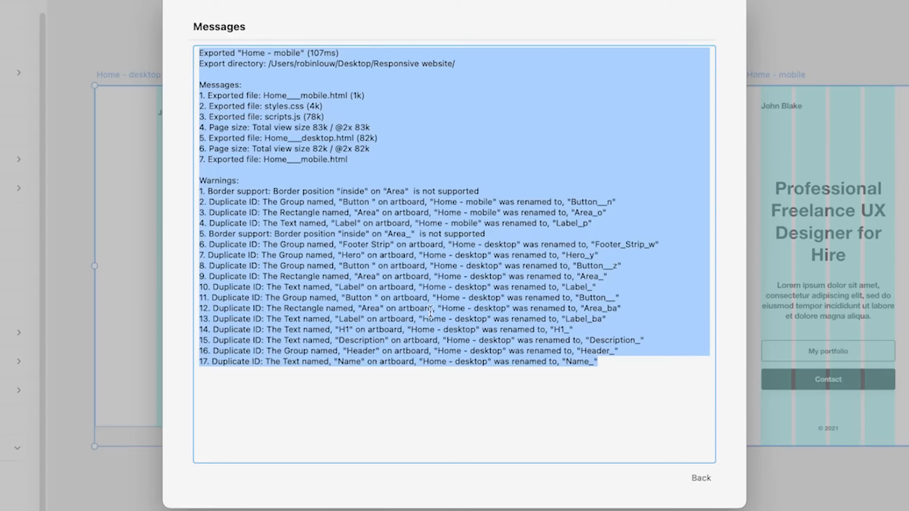
{"action": "left_click", "coordinate": [699, 479]}
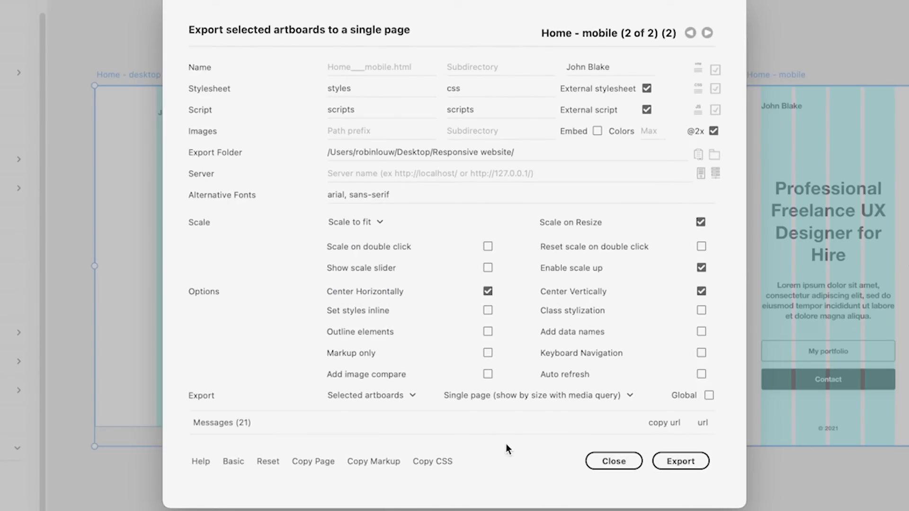
{"action": "left_click", "coordinate": [662, 423]}
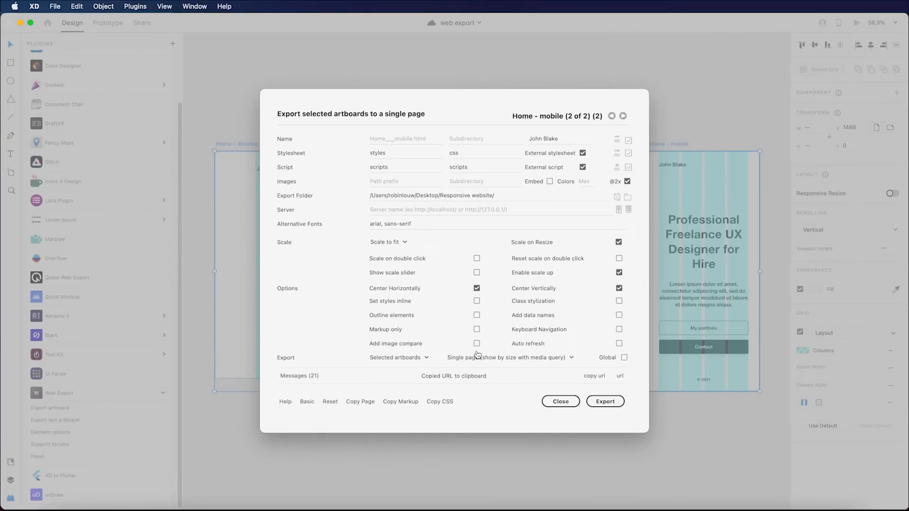
{"action": "key", "text": "super+Tab"}
{"action": "key", "text": "super+Tab"}
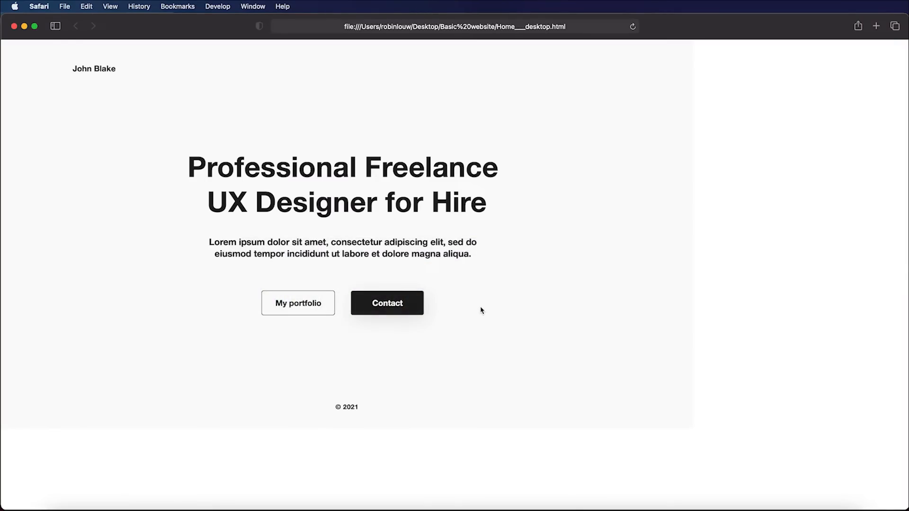
Step: Paste the copied URL into Safari to load the exported Home___mobile.html page
{"action": "left_click", "coordinate": [541, 28]}
{"action": "key", "text": "super+v"}
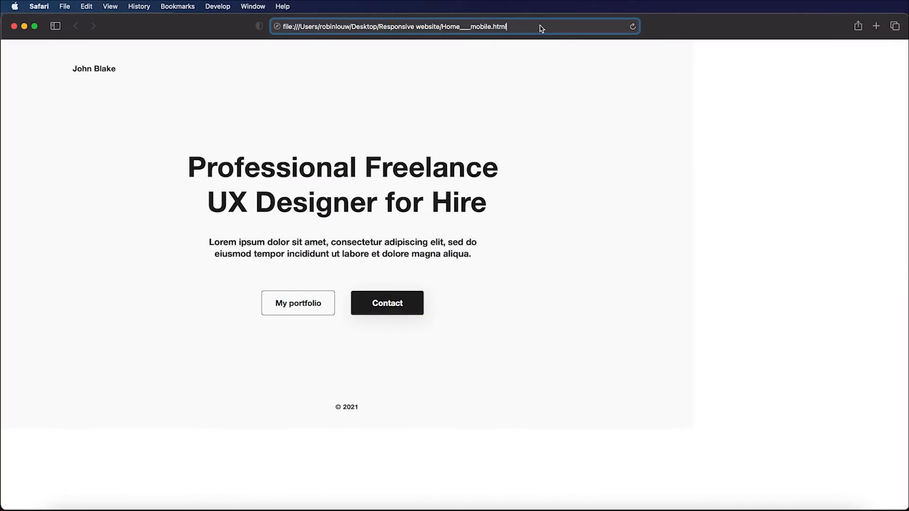
{"action": "key", "text": "Return"}
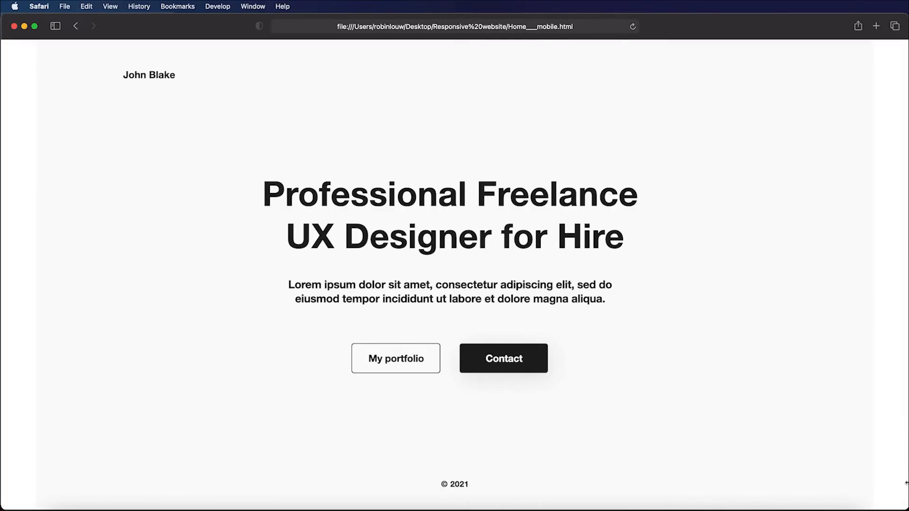
Step: Narrow the browser window to check the page reflows, then enlarge it to fill the screen
{"action": "left_click_drag", "start_coordinate": [903, 506], "coordinate": [825, 483]}
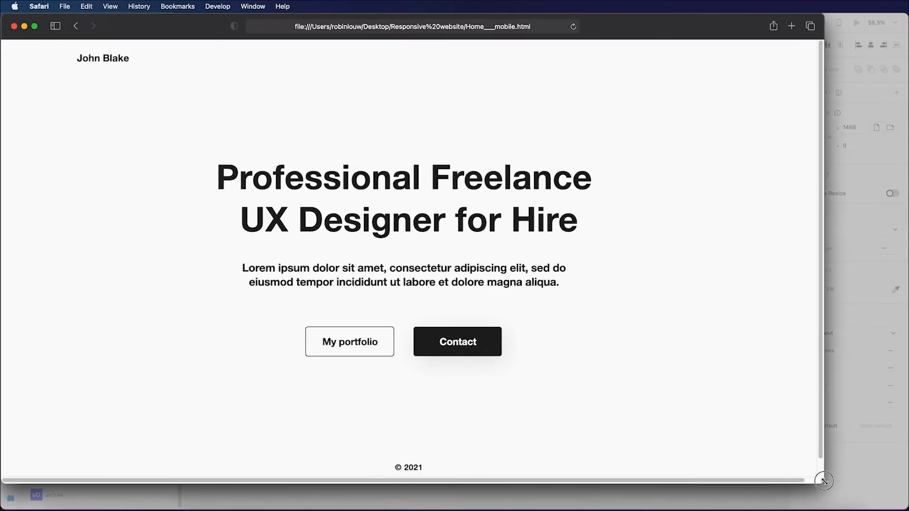
{"action": "mouse_move", "coordinate": [35, 28]}
{"action": "key", "text": "alt"}
{"action": "left_click", "coordinate": [35, 28], "text": "alt"}
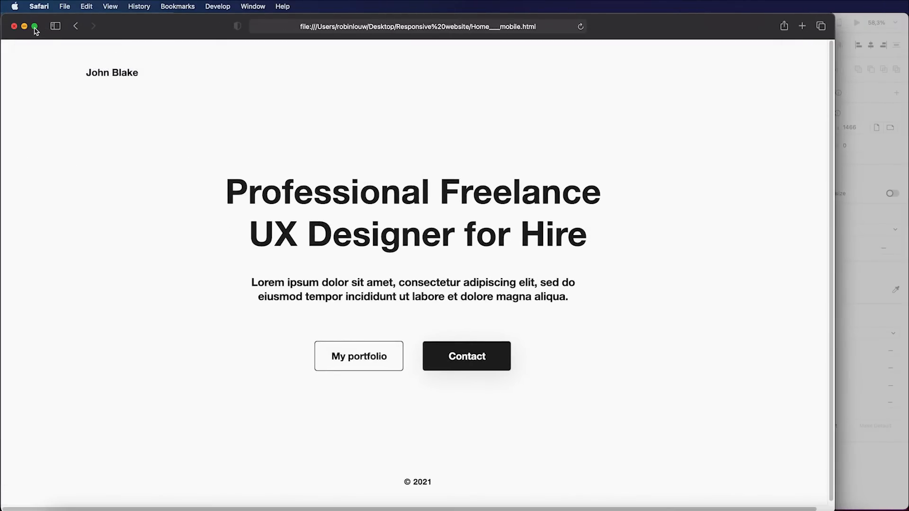
{"action": "left_click", "coordinate": [216, 5]}
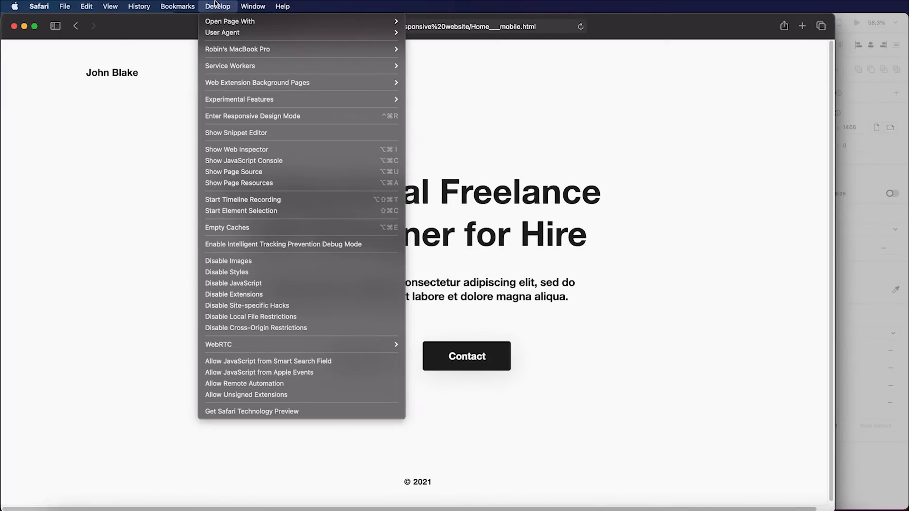
Step: Enter Responsive Design Mode and preview the page at 600 × 800 and 1920 × 1080
{"action": "left_click", "coordinate": [232, 117]}
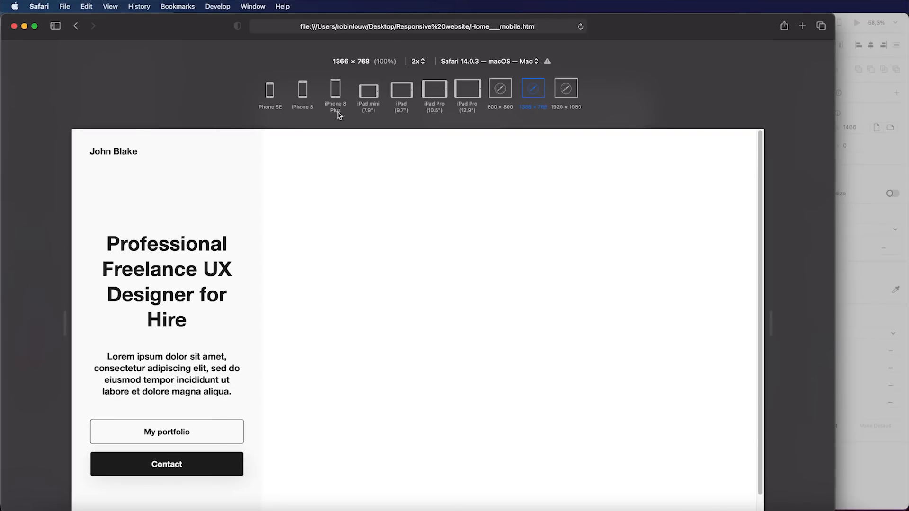
{"action": "left_click_drag", "start_coordinate": [834, 71], "coordinate": [904, 83]}
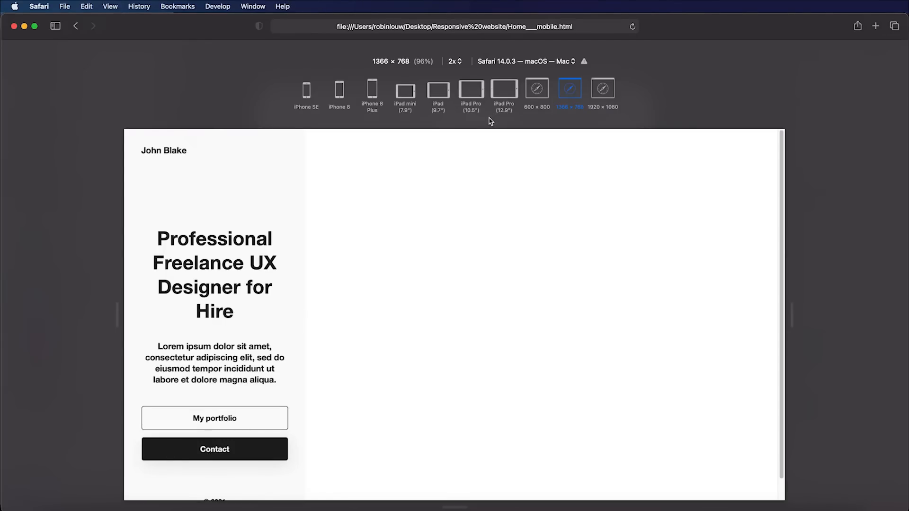
{"action": "left_click", "coordinate": [537, 89]}
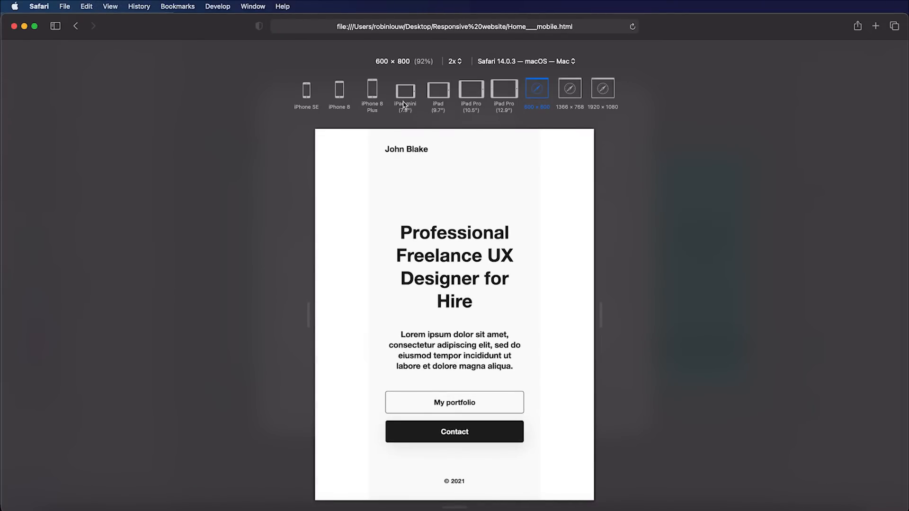
{"action": "left_click", "coordinate": [602, 89]}
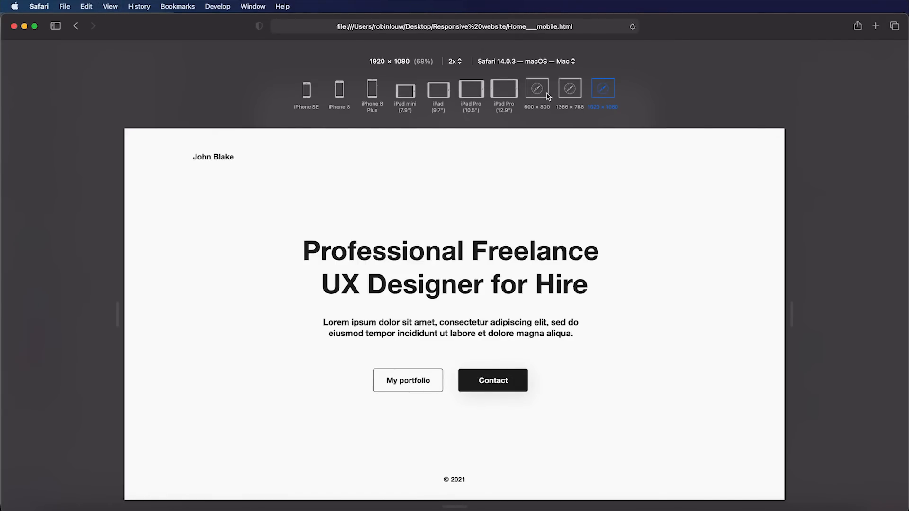
Step: Preview at iPhone 8, iPhone SE, iPhone 8 Plus and iPad mini sizes, then exit Responsive Design Mode
{"action": "left_click", "coordinate": [341, 92]}
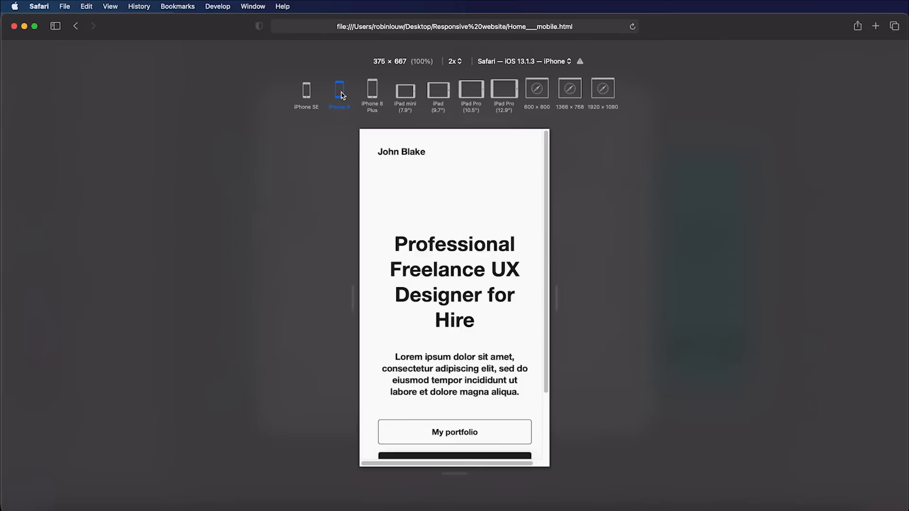
{"action": "left_click", "coordinate": [307, 93]}
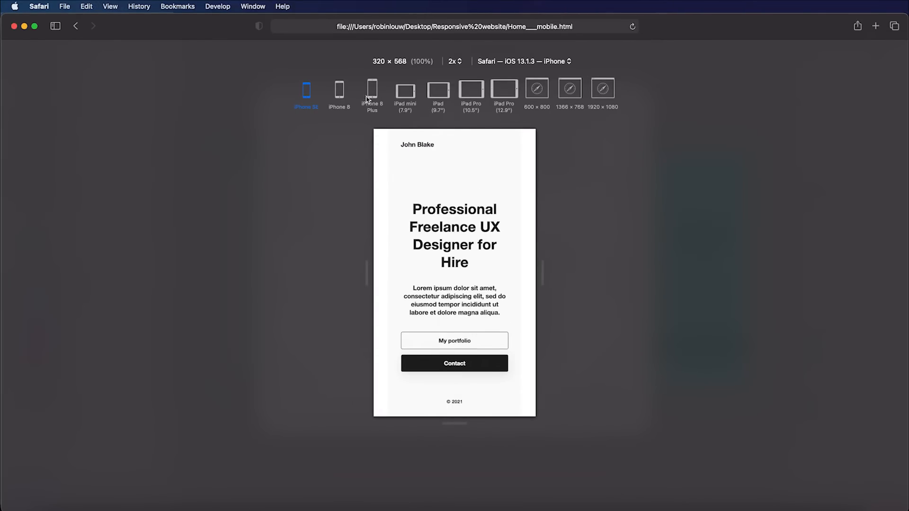
{"action": "left_click", "coordinate": [367, 94]}
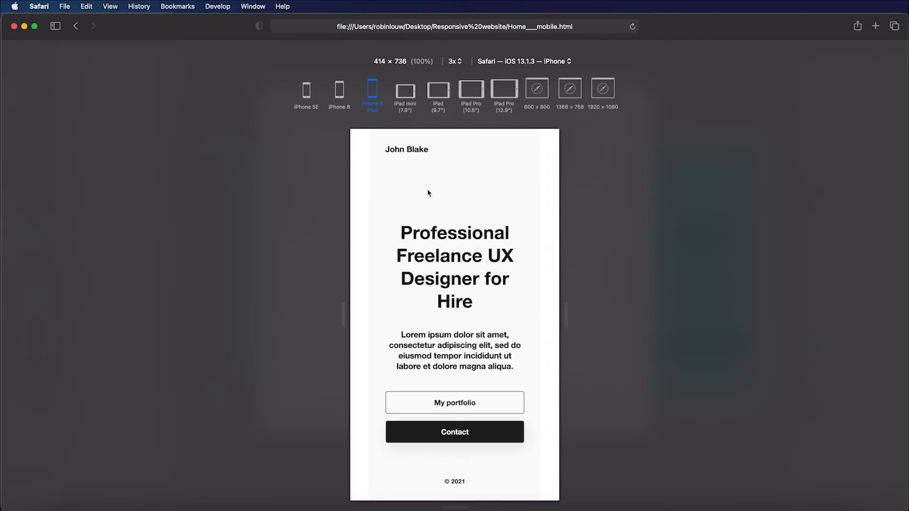
{"action": "left_click", "coordinate": [401, 95]}
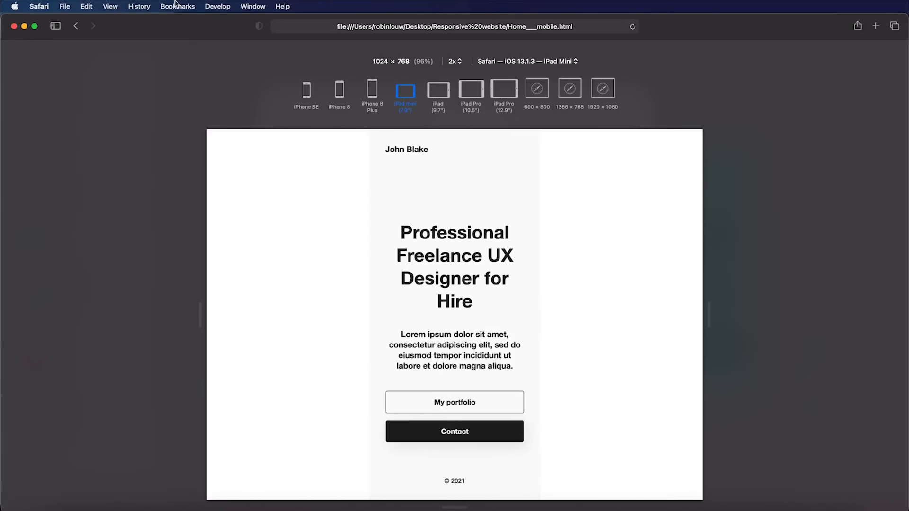
{"action": "left_click", "coordinate": [214, 6]}
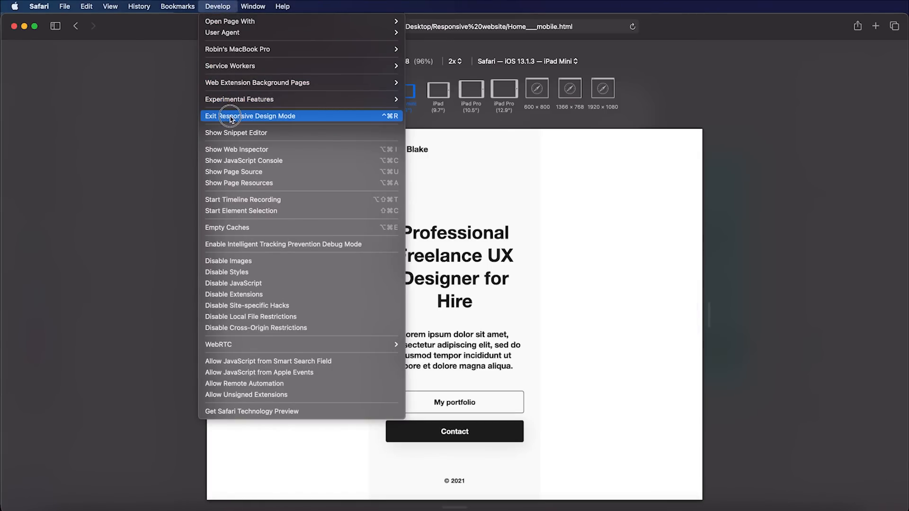
{"action": "left_click", "coordinate": [231, 117]}
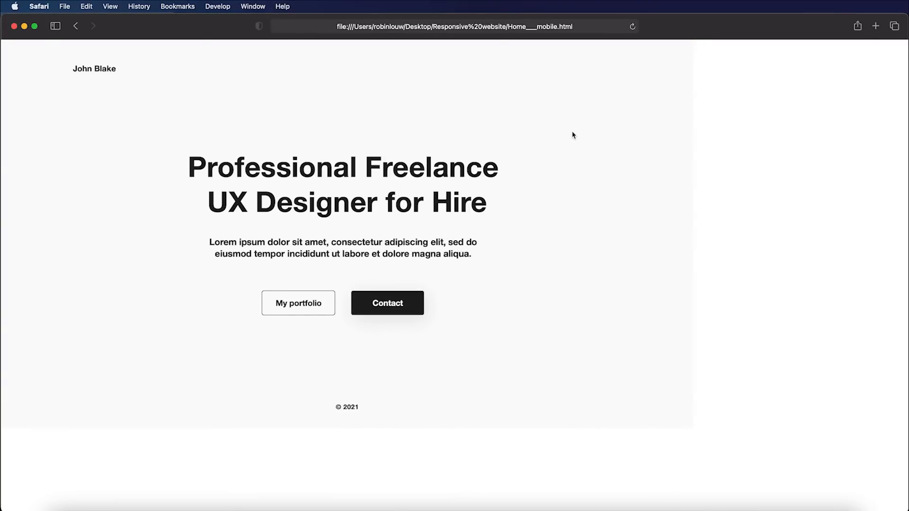
{"action": "key", "text": "super+Tab"}
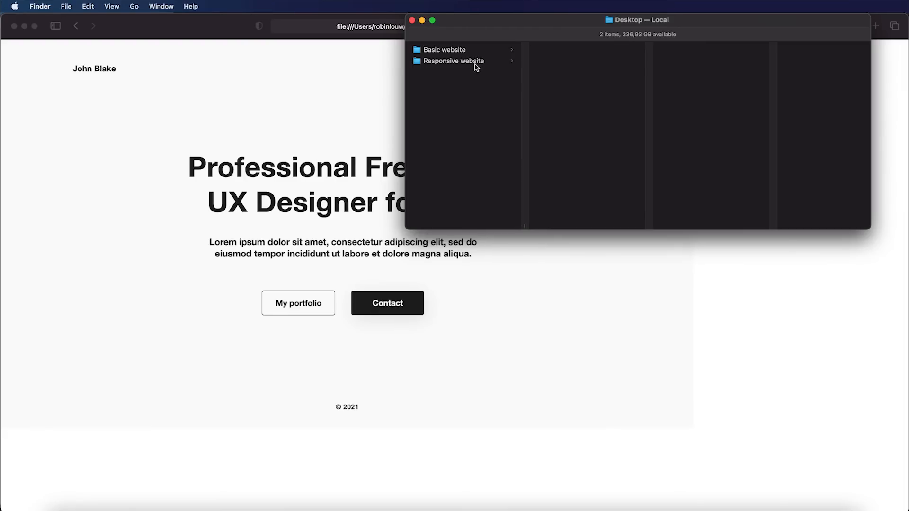
Step: Inspect the Responsive website folder's css and scripts subfolders and the Home___mobile.html file
{"action": "left_click", "coordinate": [476, 64]}
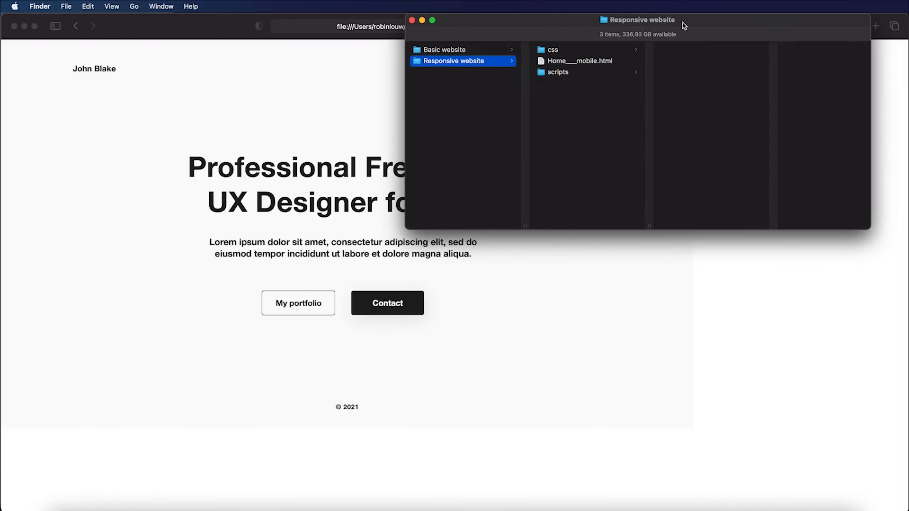
{"action": "left_click_drag", "start_coordinate": [682, 24], "coordinate": [686, 65]}
{"action": "left_click", "coordinate": [595, 91]}
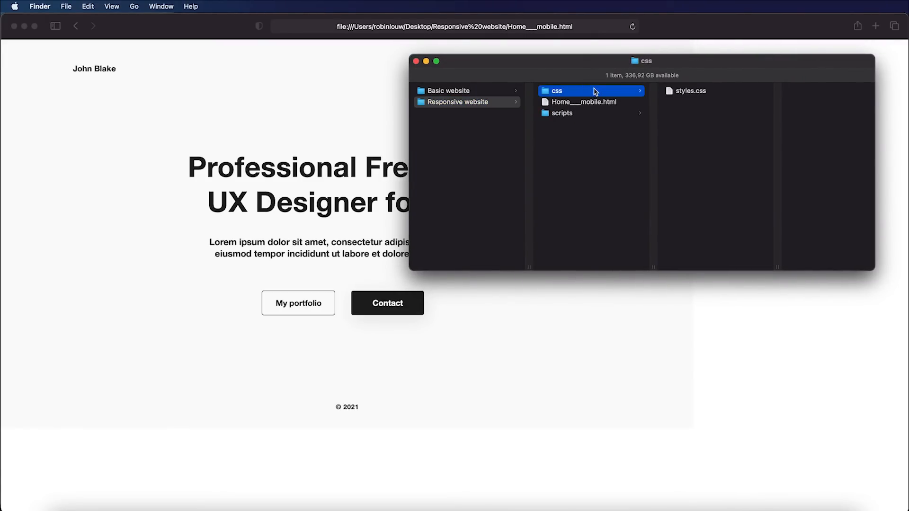
{"action": "left_click", "coordinate": [590, 114]}
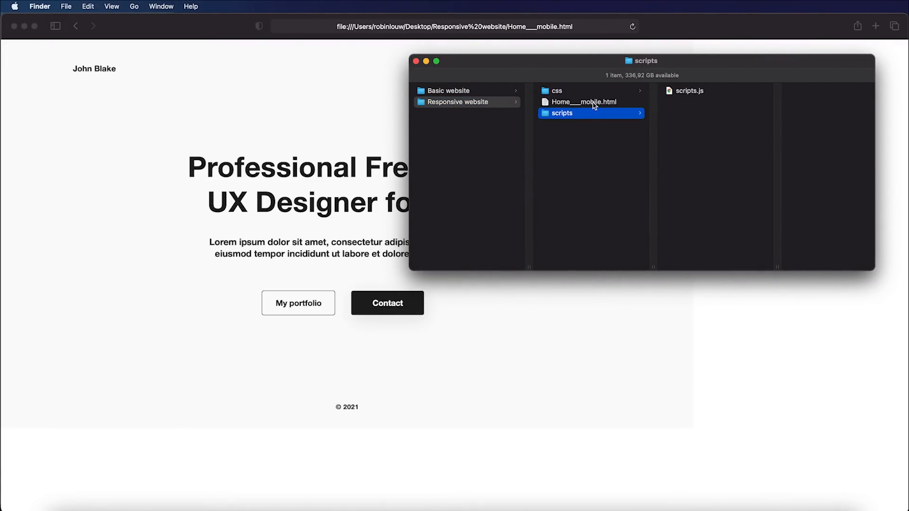
{"action": "left_click", "coordinate": [595, 105]}
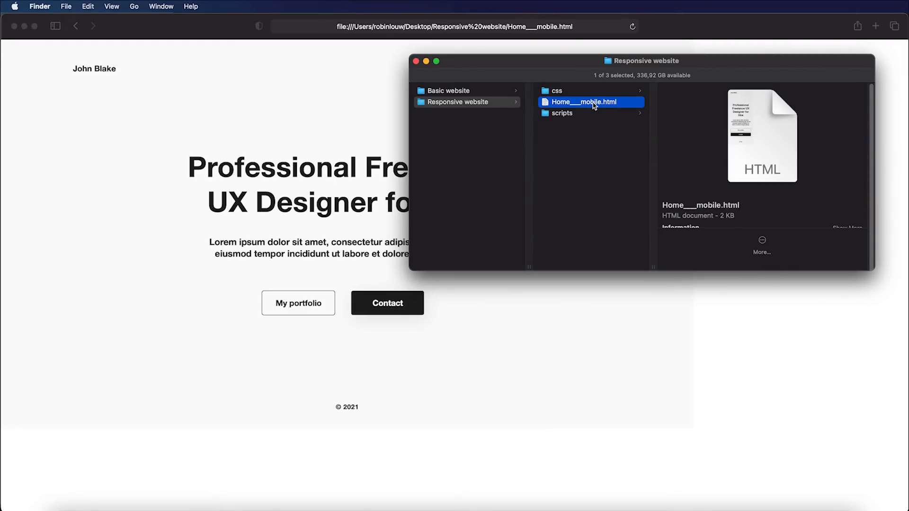
{"action": "left_click", "coordinate": [572, 115]}
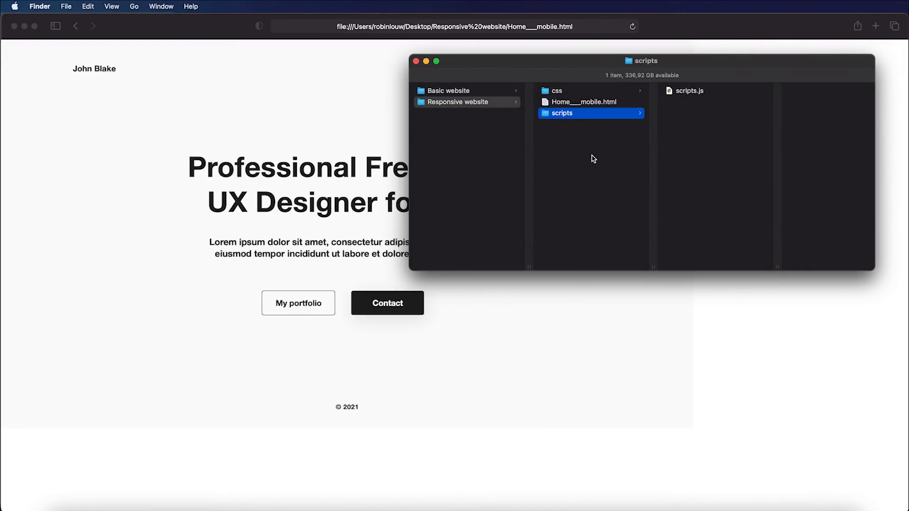
{"action": "left_click", "coordinate": [593, 158]}
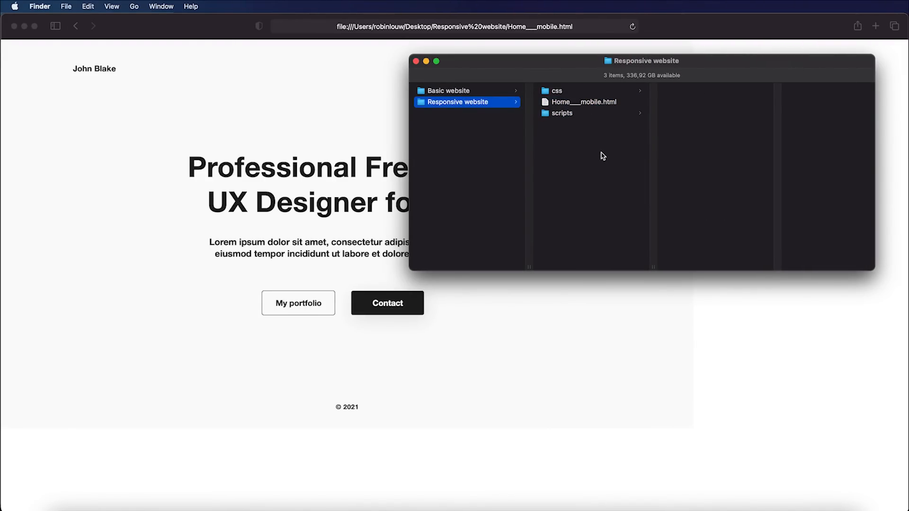
{"action": "key", "text": "super+Tab"}
{"action": "key", "text": "super+Tab"}
{"action": "key", "text": "super+Tab"}
{"action": "key", "text": "super+Tab"}
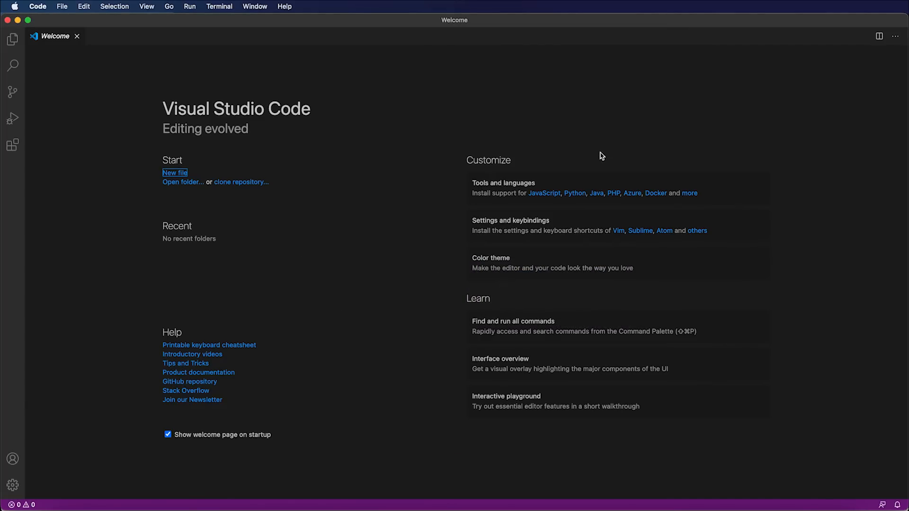
Step: Open the Responsive website folder as a project in Visual Studio Code
{"action": "left_click", "coordinate": [149, 160]}
{"action": "left_click", "coordinate": [182, 182]}
{"action": "left_click", "coordinate": [626, 362]}
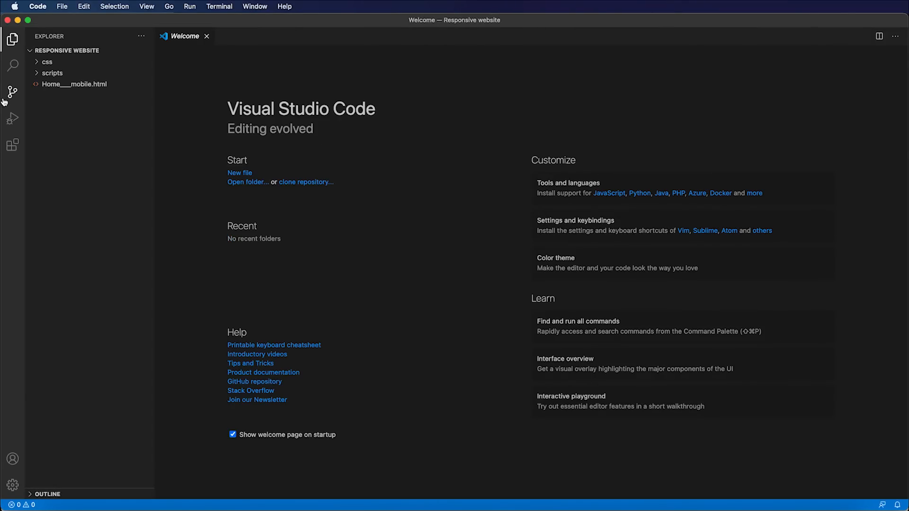
Step: View the exported Home___mobile.html markup in the editor
{"action": "left_click", "coordinate": [65, 85]}
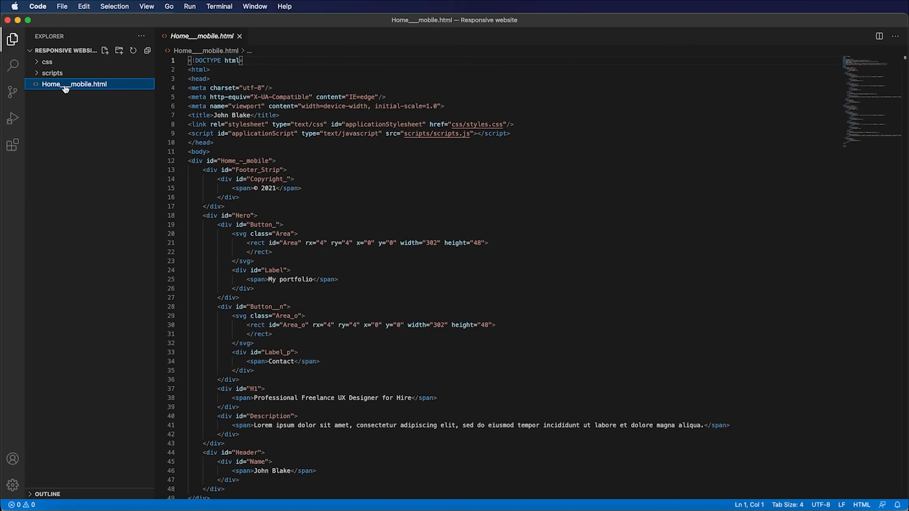
{"action": "scroll", "coordinate": [648, 151], "scroll_direction": "down", "scroll_amount": 15}
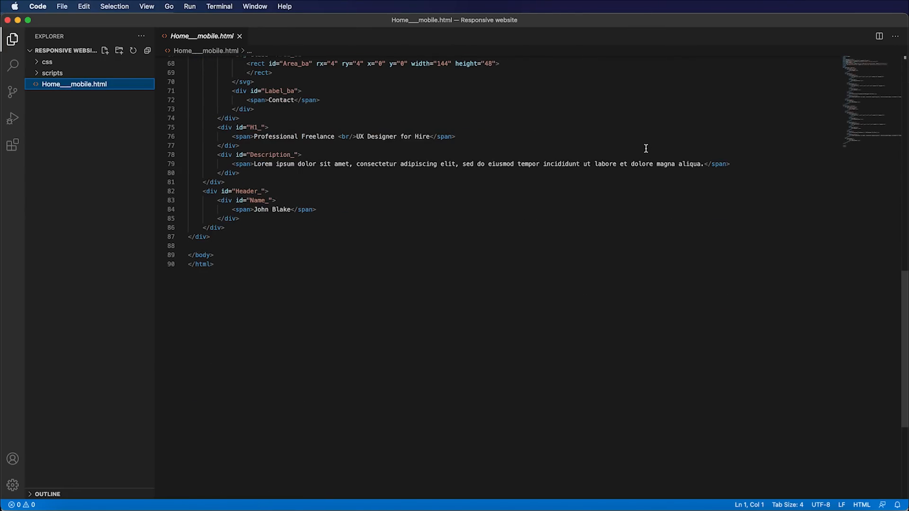
{"action": "scroll", "coordinate": [646, 148], "scroll_direction": "up", "scroll_amount": 15}
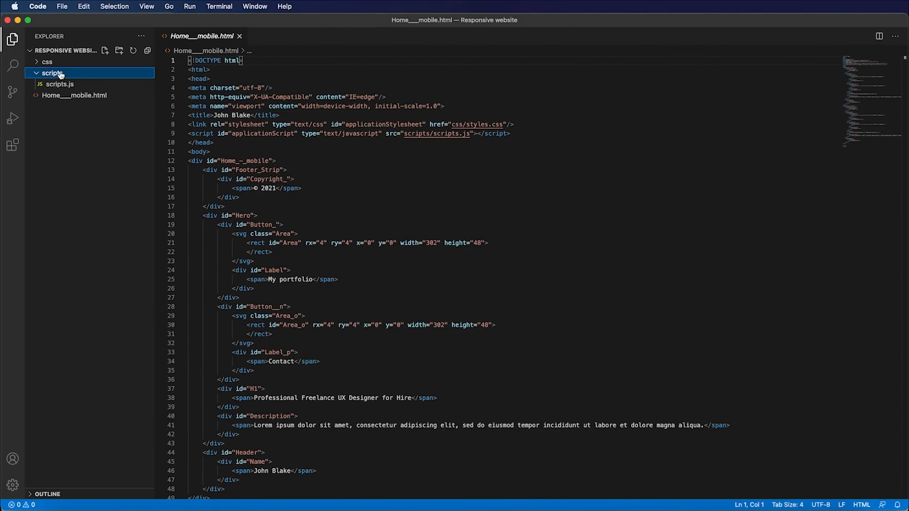
Step: Look through the exported scripts.js code
{"action": "left_click", "coordinate": [52, 85]}
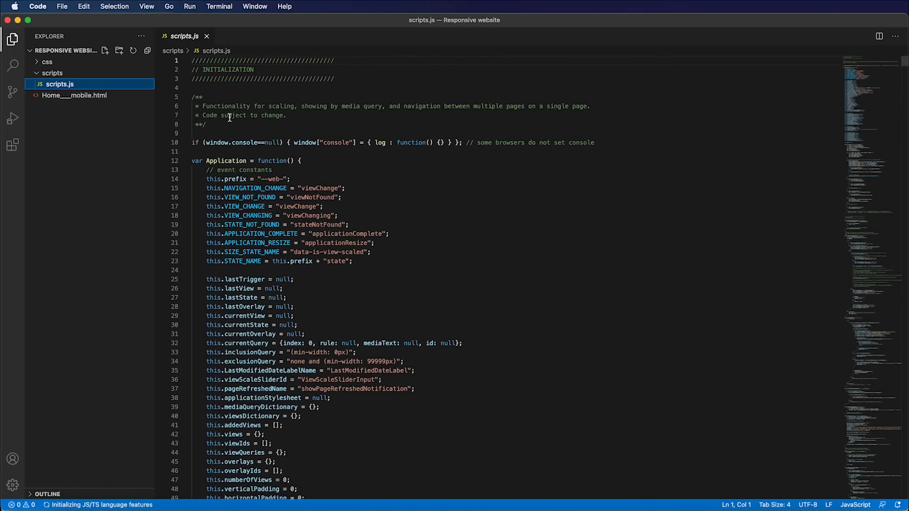
{"action": "scroll", "coordinate": [229, 118], "scroll_direction": "down", "scroll_amount": 20}
{"action": "scroll", "coordinate": [216, 114], "scroll_direction": "up", "scroll_amount": 20}
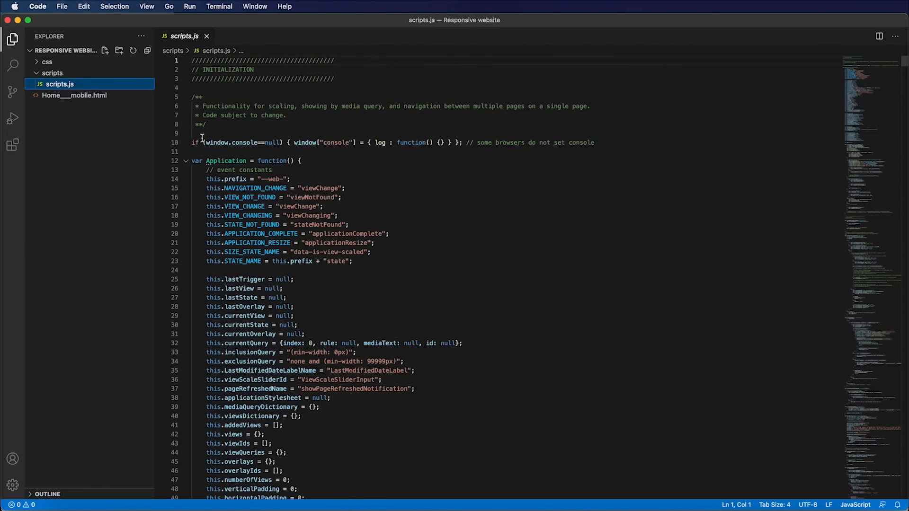
Step: Review the media queries in css/styles.css, then reload Home___mobile.html in Safari
{"action": "left_click", "coordinate": [38, 64]}
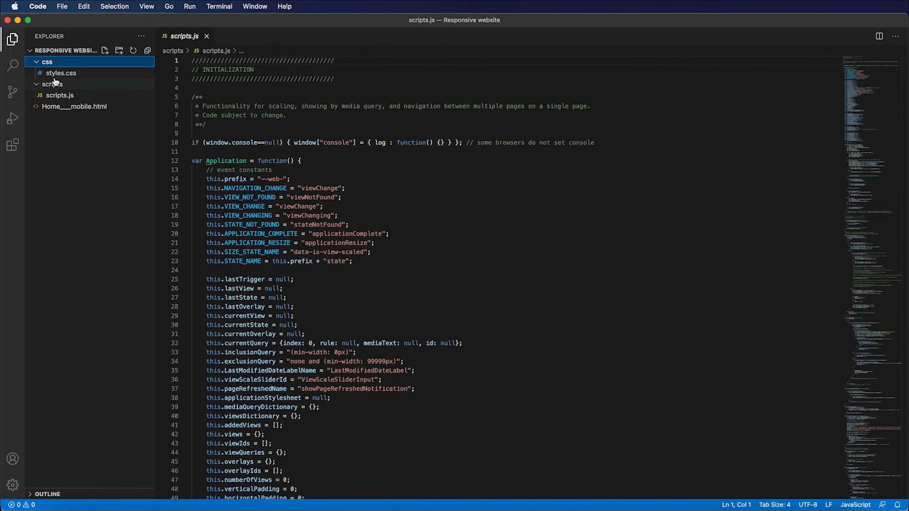
{"action": "left_click", "coordinate": [55, 82]}
{"action": "left_click", "coordinate": [58, 74]}
{"action": "scroll", "coordinate": [619, 174], "scroll_direction": "down", "scroll_amount": 20}
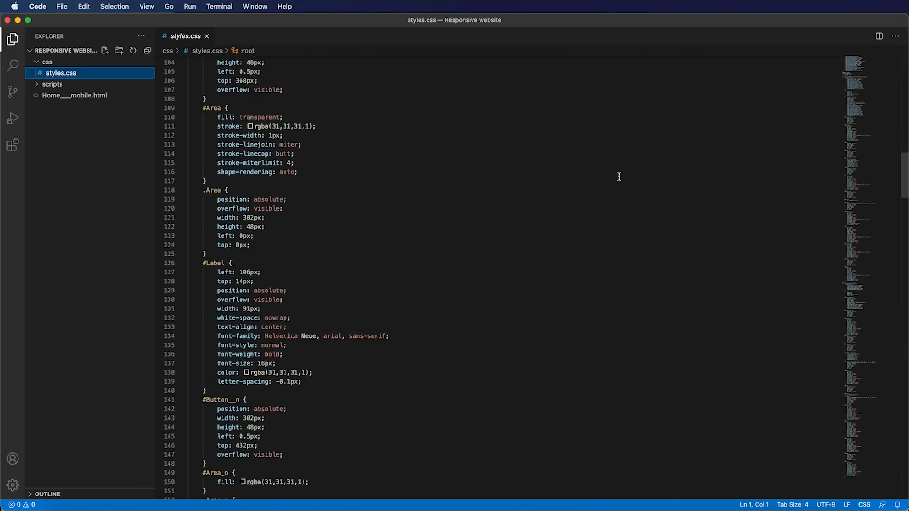
{"action": "scroll", "coordinate": [618, 174], "scroll_direction": "up", "scroll_amount": 20}
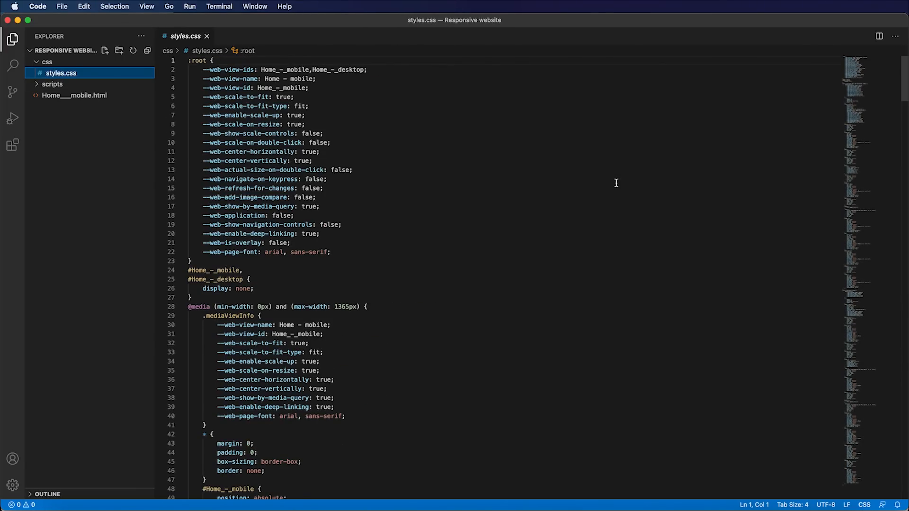
{"action": "key", "text": "super+Tab"}
{"action": "key", "text": "super+Tab"}
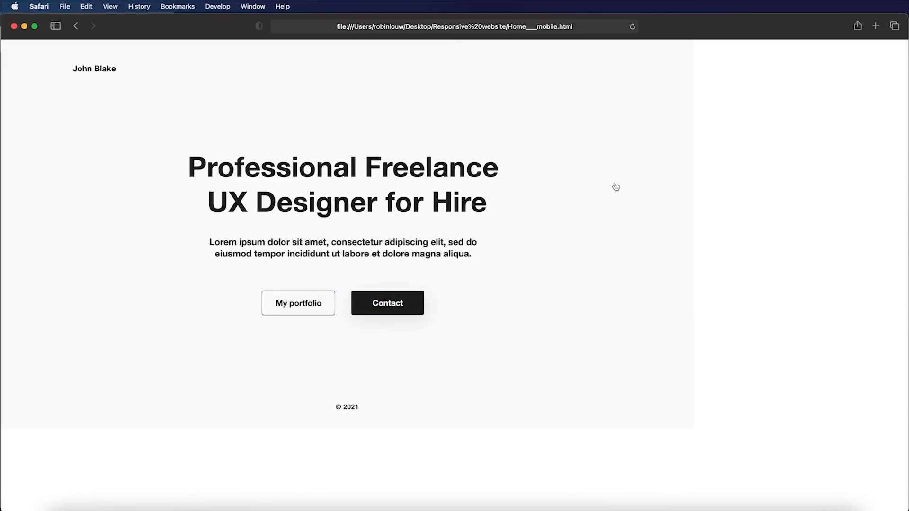
{"action": "key", "text": "super+r"}
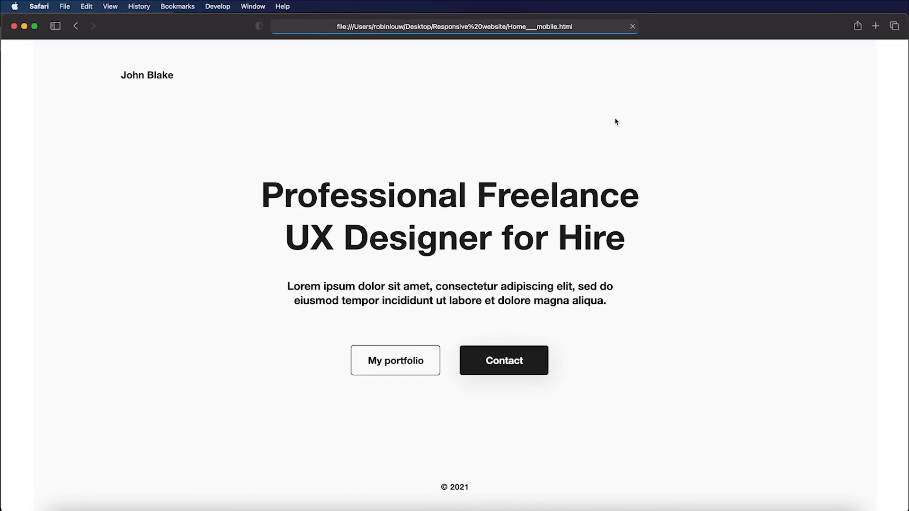